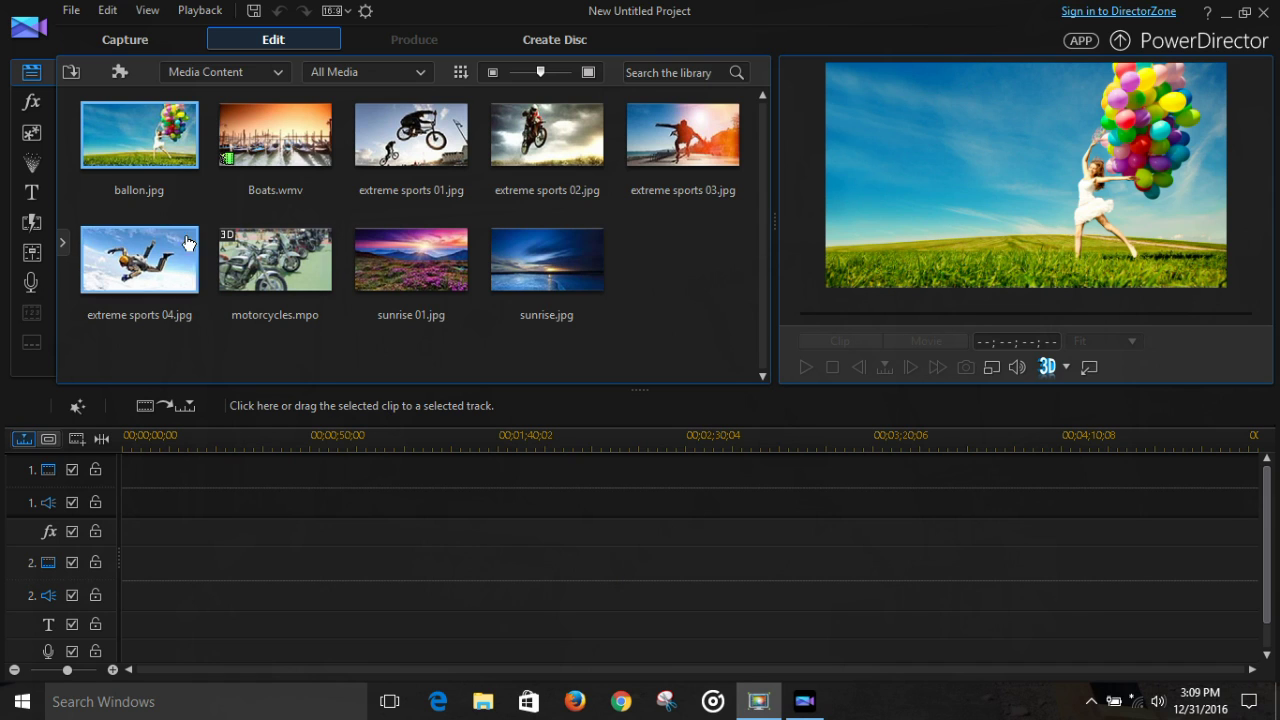
# Import the Desktop's '100 test' media folder so SAM_3015 and SAM_3016 join the library.
pyautogui.click(72, 11)
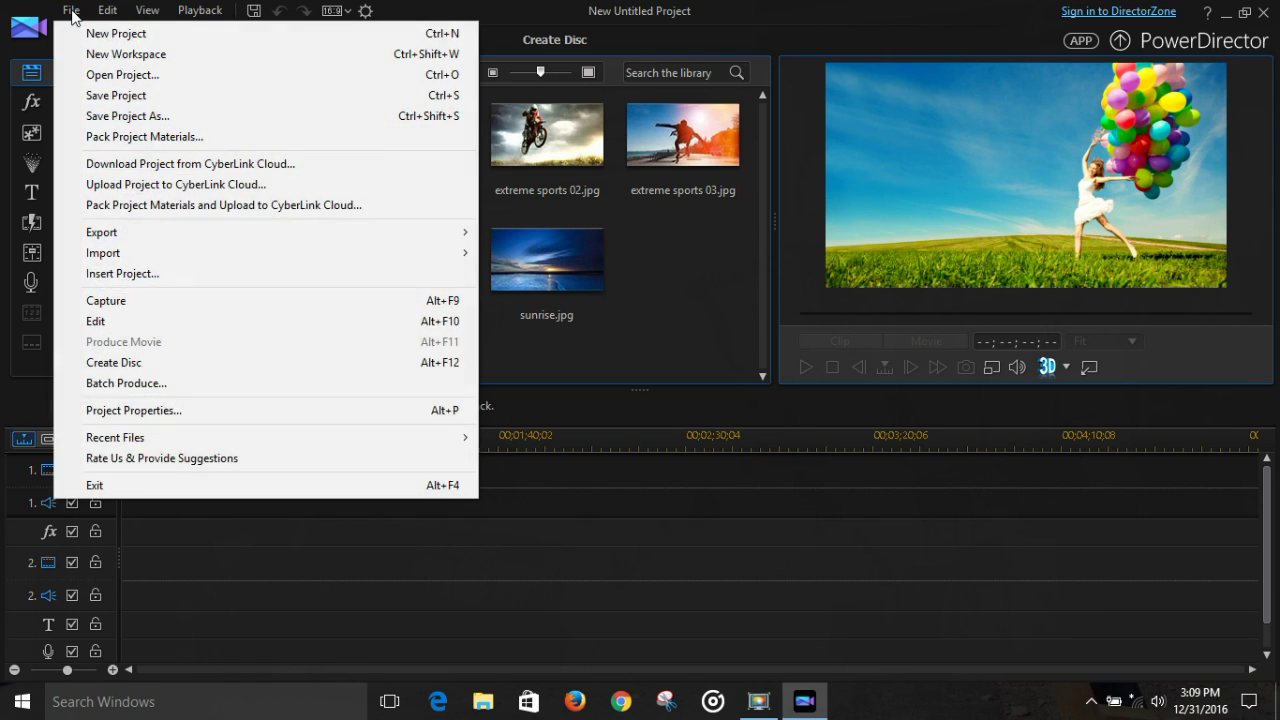
pyautogui.moveTo(271, 250)
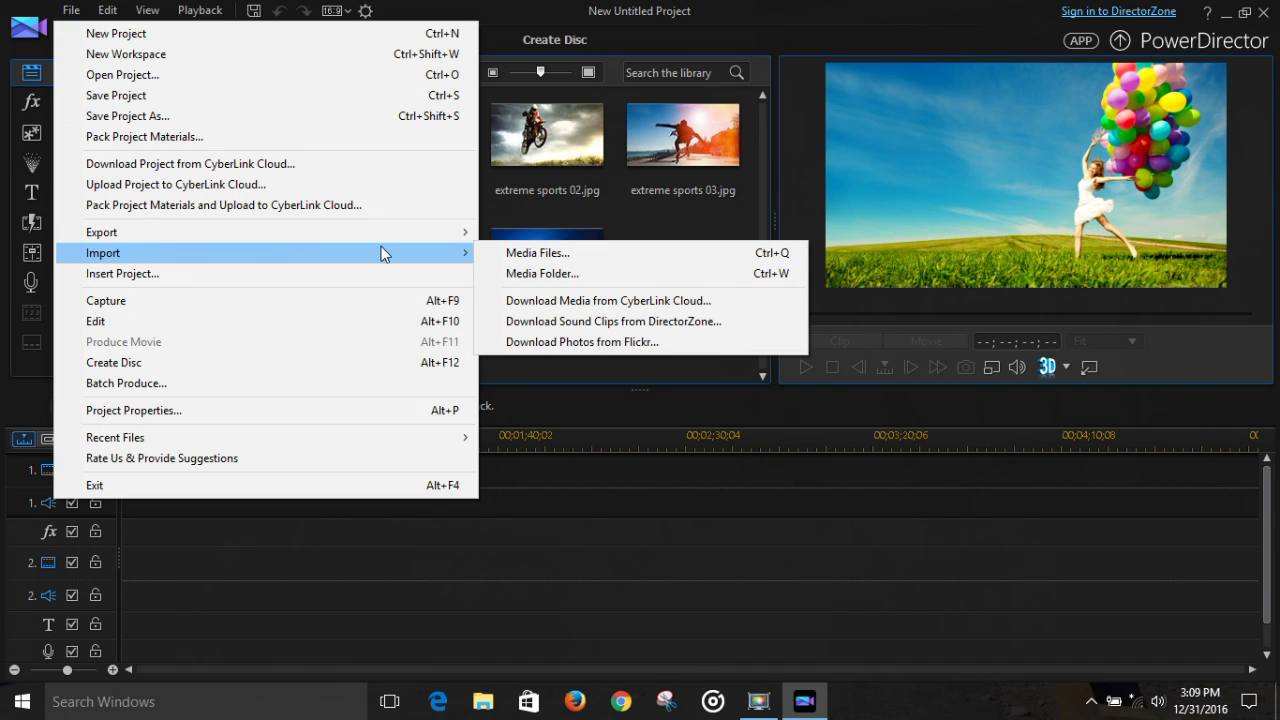
pyautogui.click(547, 275)
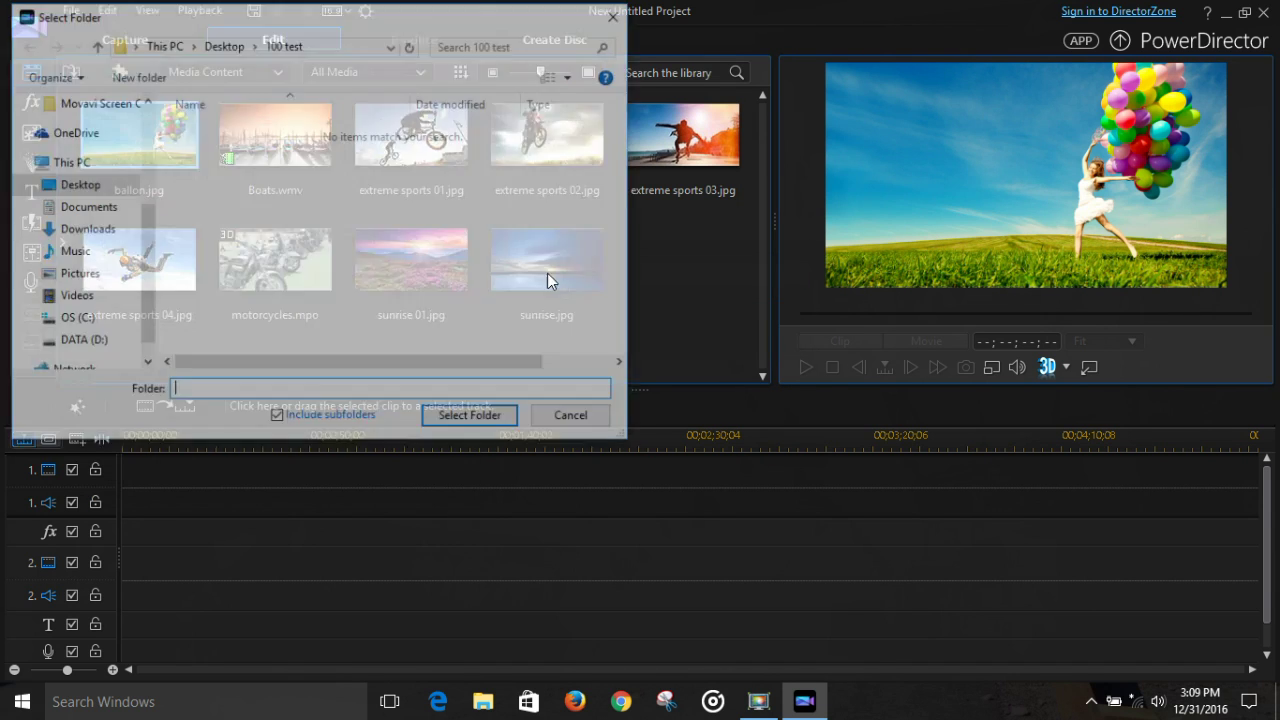
pyautogui.click(88, 192)
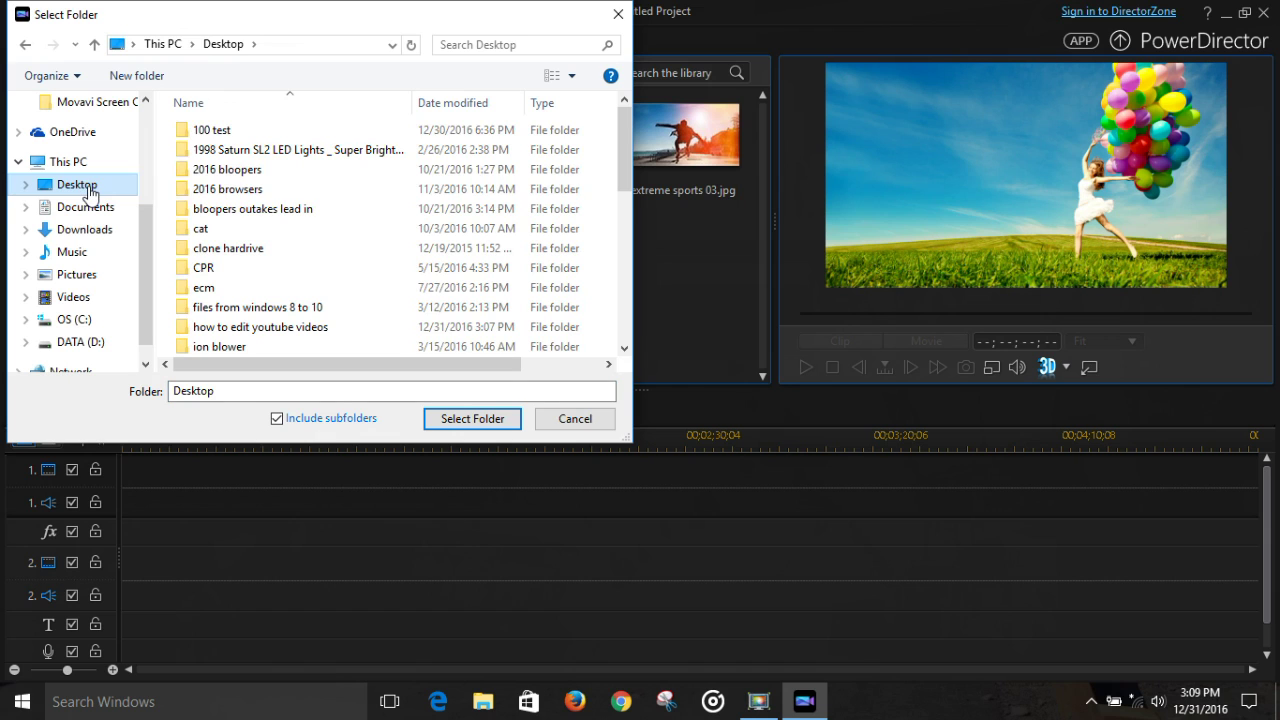
pyautogui.click(222, 130)
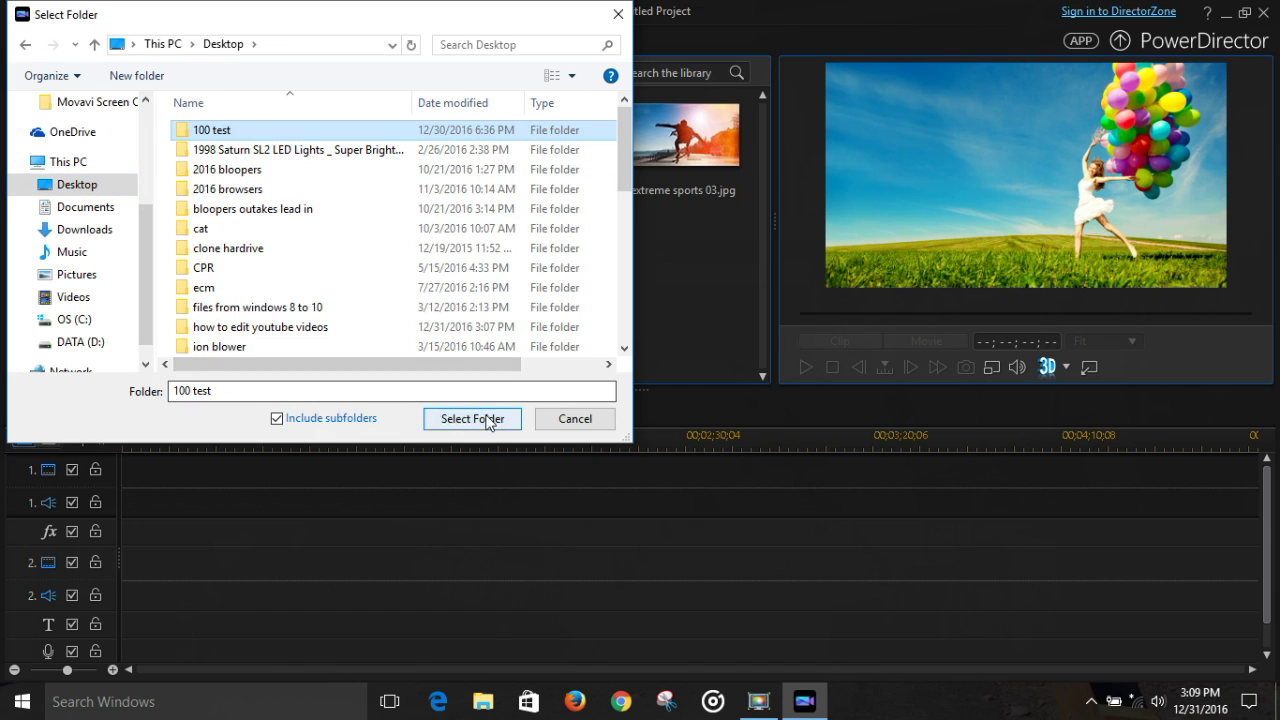
pyautogui.click(487, 418)
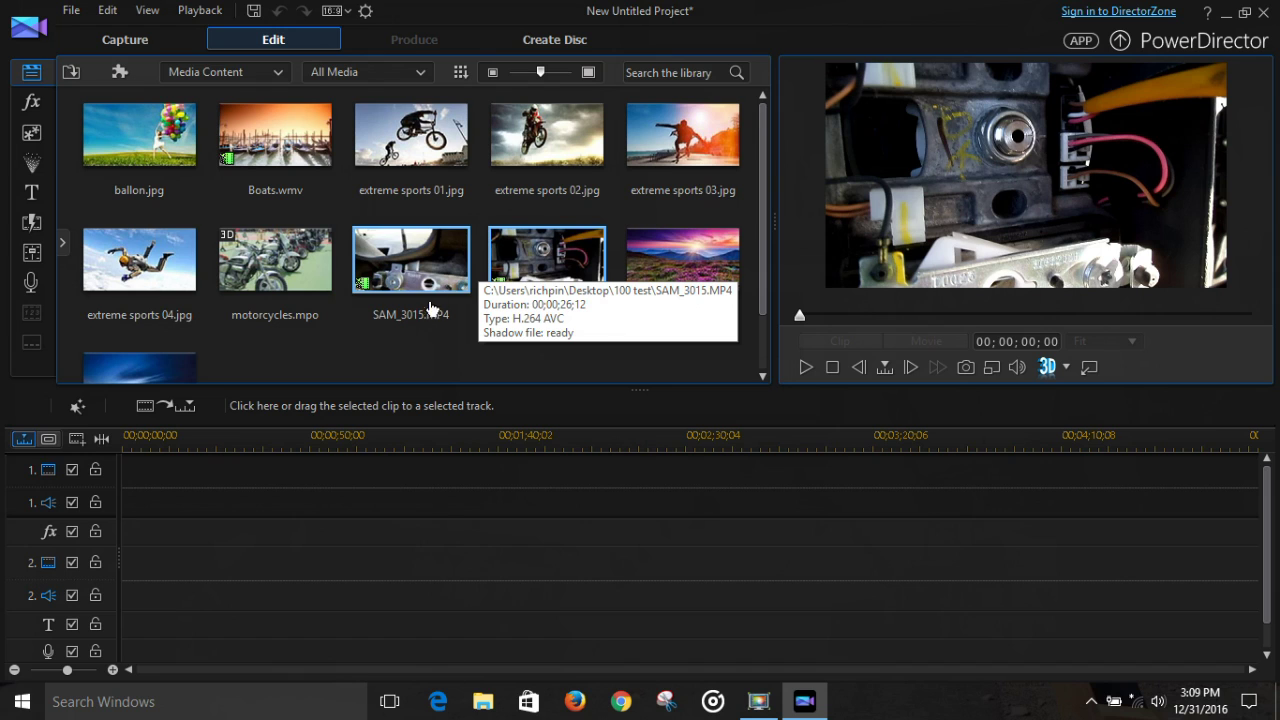
# Put the Movie - Opening 2 title on video track 1 and open it in Title Designer.
pyautogui.click(33, 193)
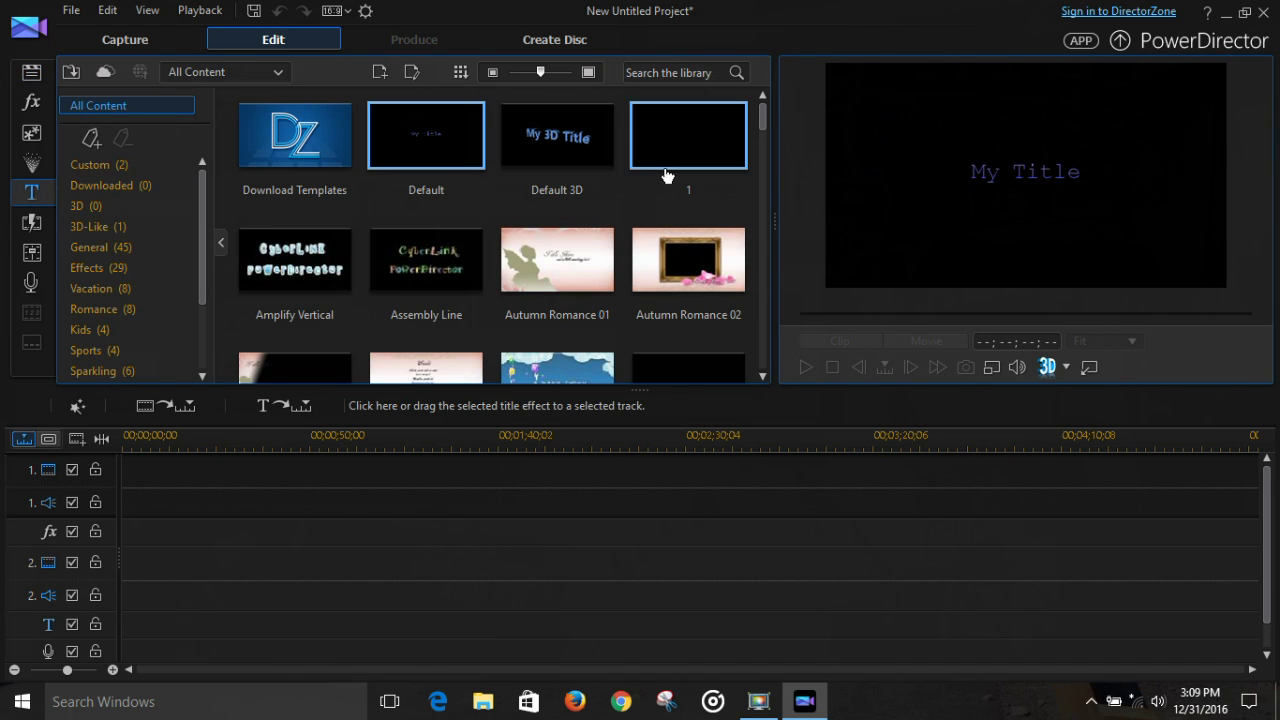
pyautogui.moveTo(758, 124); pyautogui.dragTo(774, 268)
pyautogui.moveTo(293, 184); pyautogui.dragTo(125, 473)
pyautogui.moveTo(296, 441); pyautogui.dragTo(920, 431)
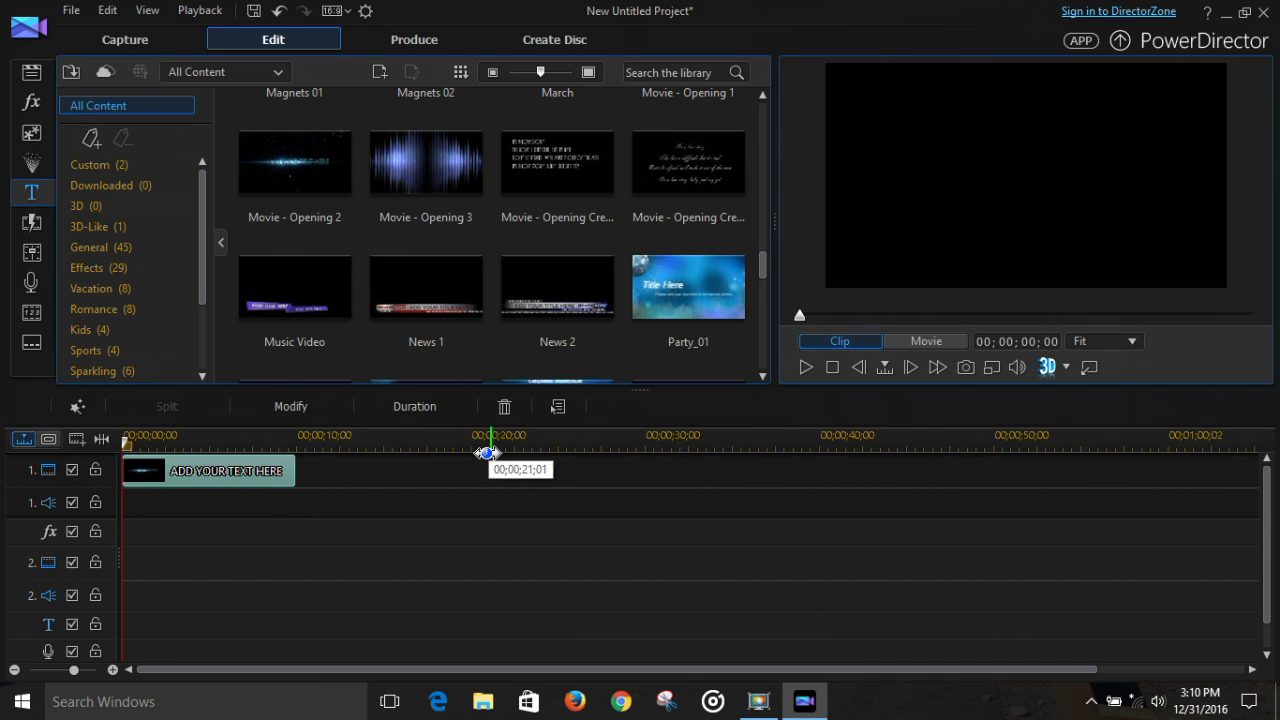
pyautogui.click(293, 406)
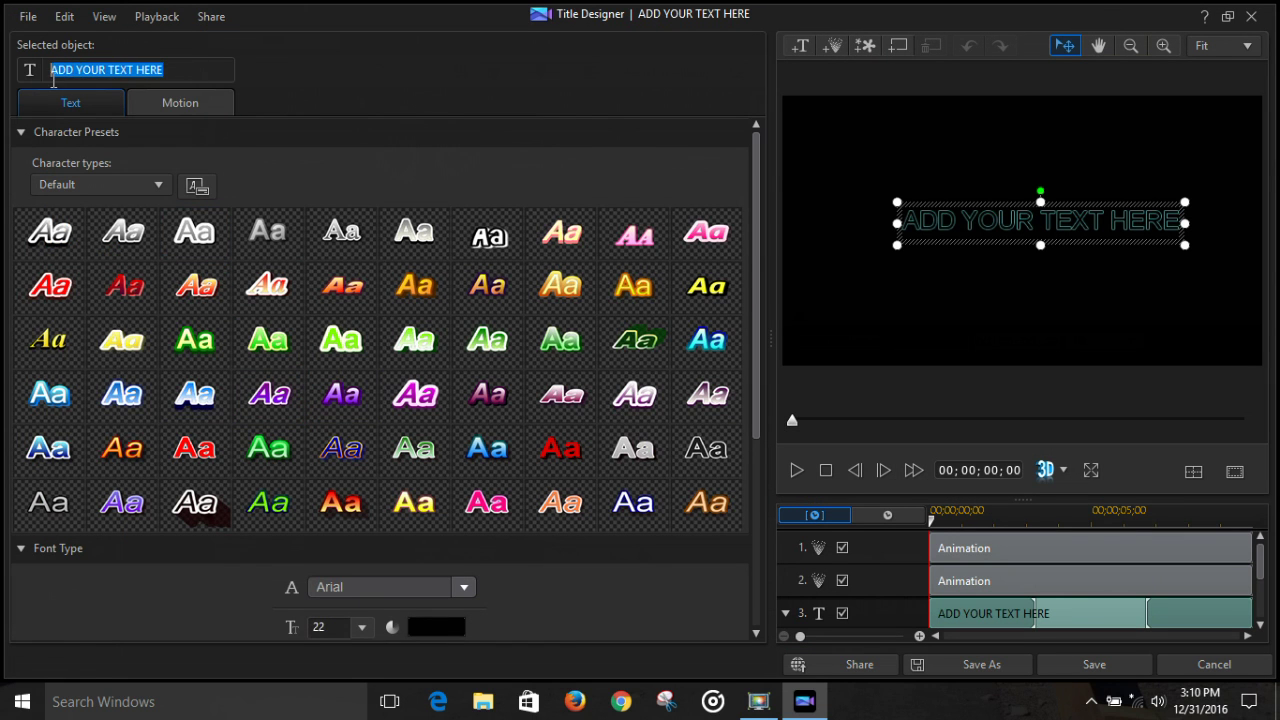
# Change the title text to 'test' and move it near the frame centre.
pyautogui.write('test')
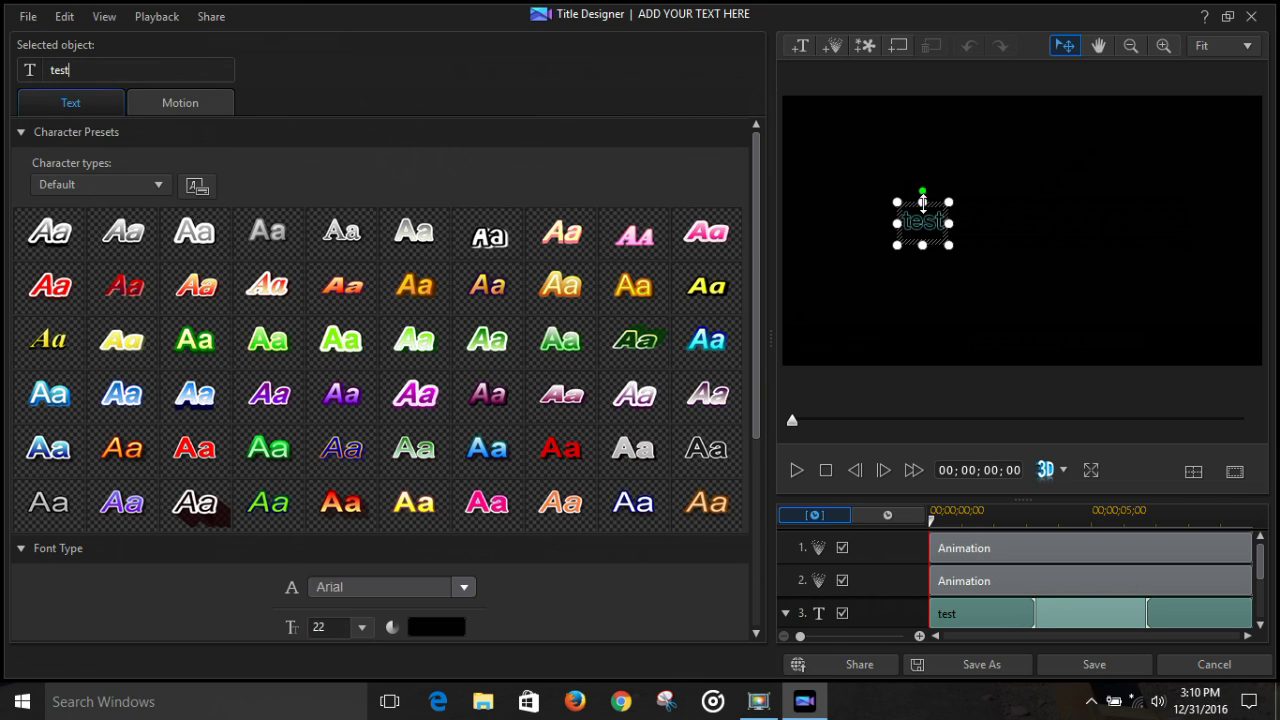
pyautogui.moveTo(938, 203); pyautogui.dragTo(941, 206)
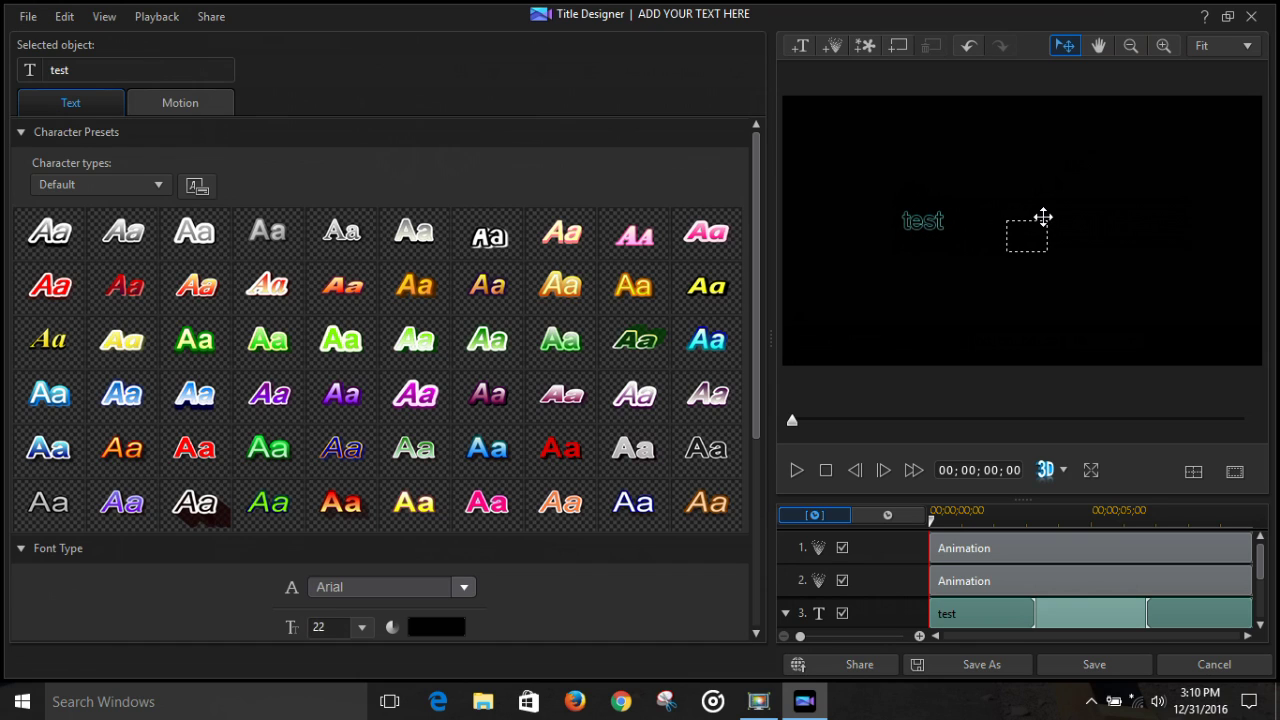
pyautogui.moveTo(1036, 220); pyautogui.dragTo(1036, 220)
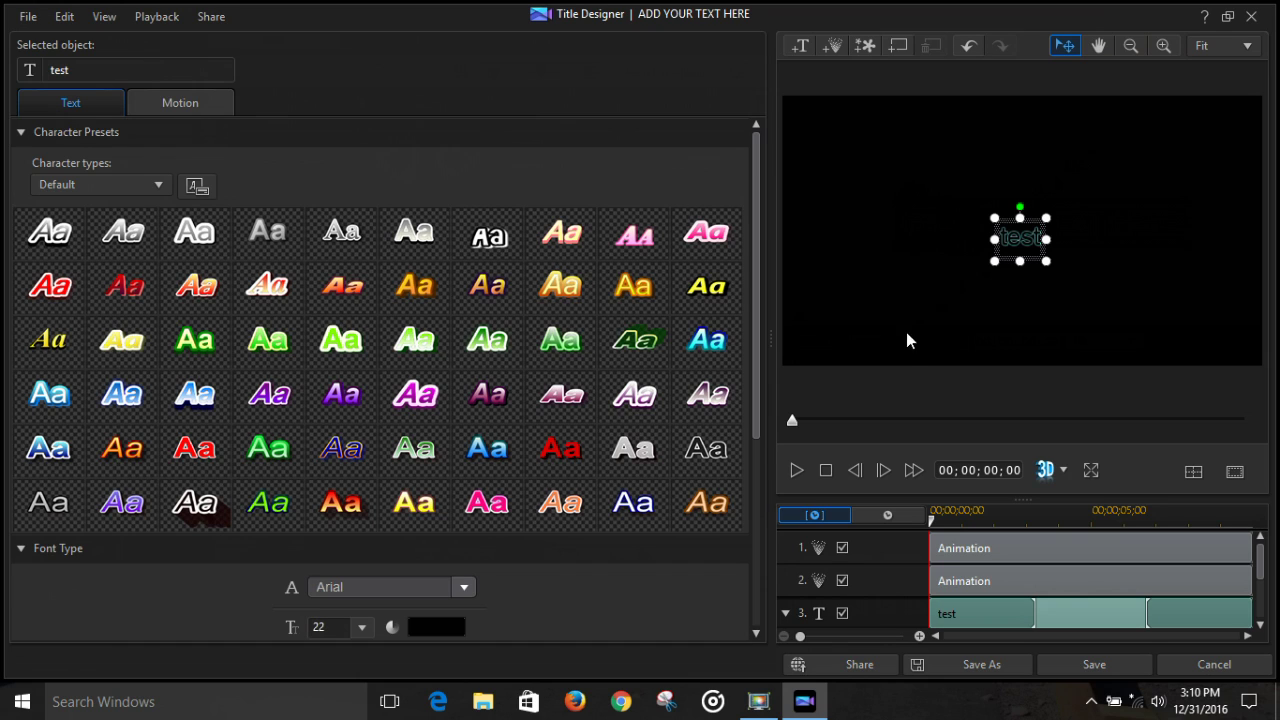
# Try several character presets on the title, settling on a purple style.
pyautogui.click(709, 293)
pyautogui.click(572, 310)
pyautogui.click(424, 289)
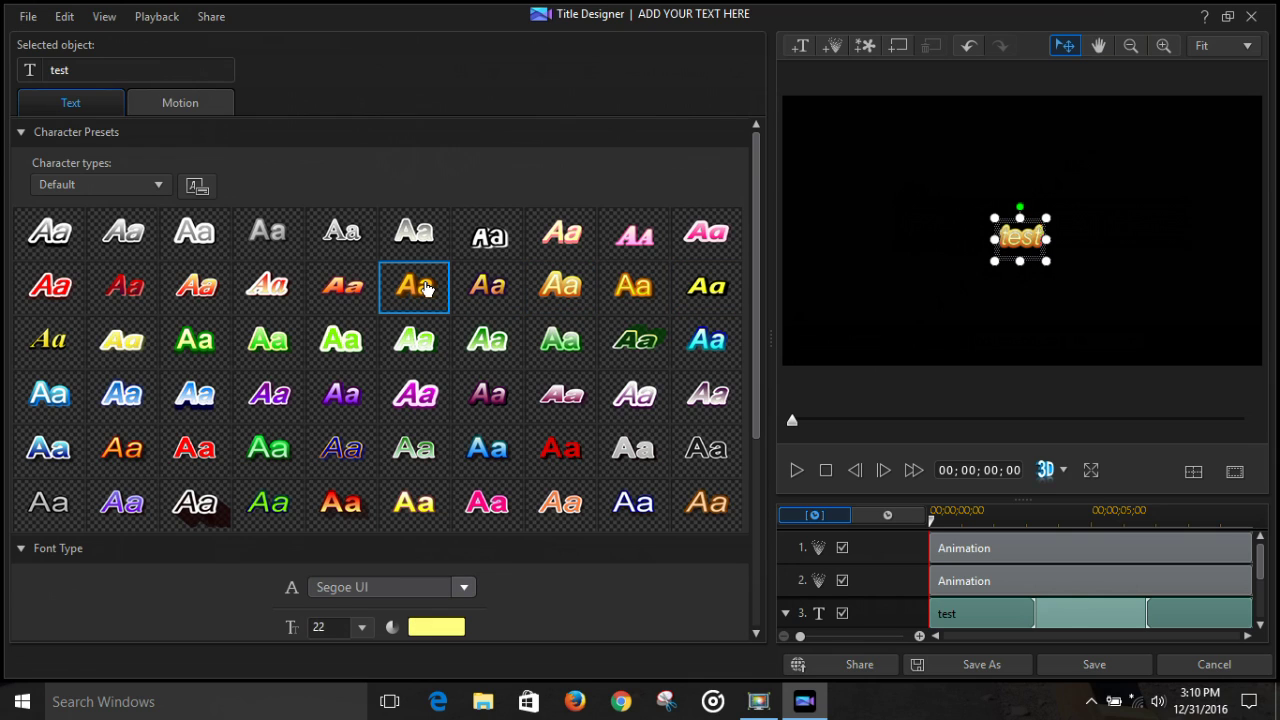
pyautogui.click(555, 465)
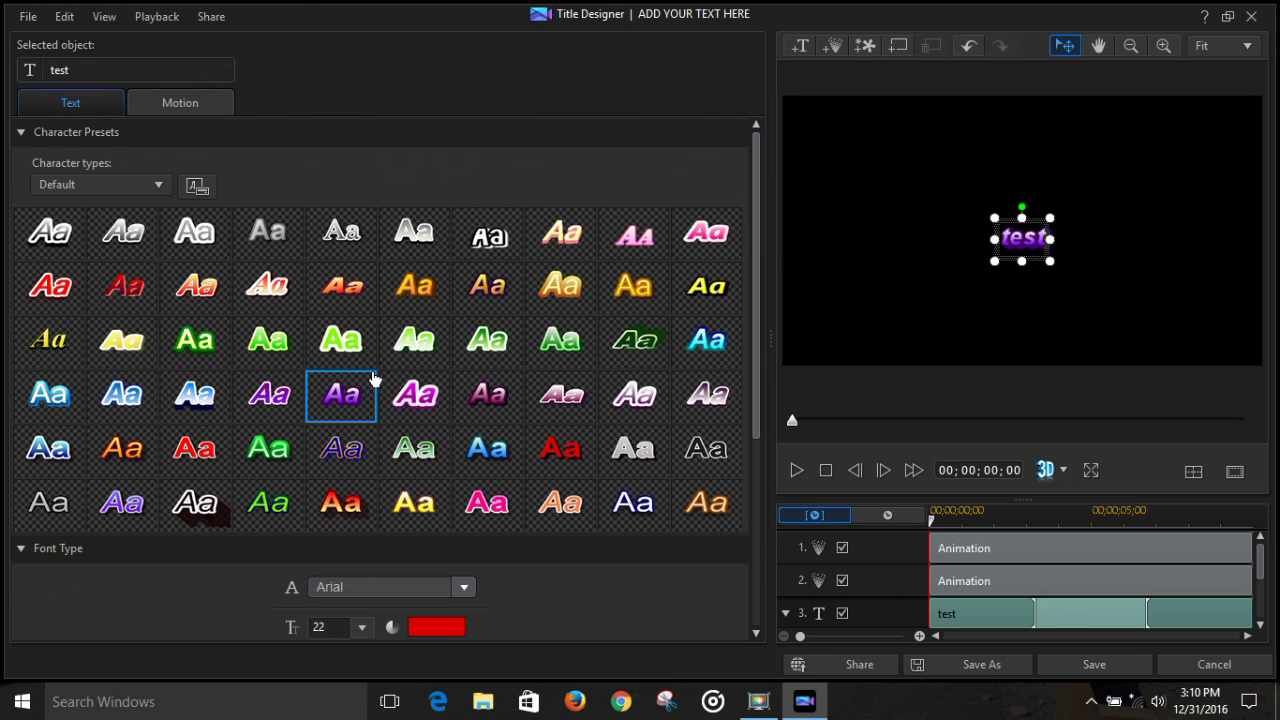
pyautogui.click(190, 106)
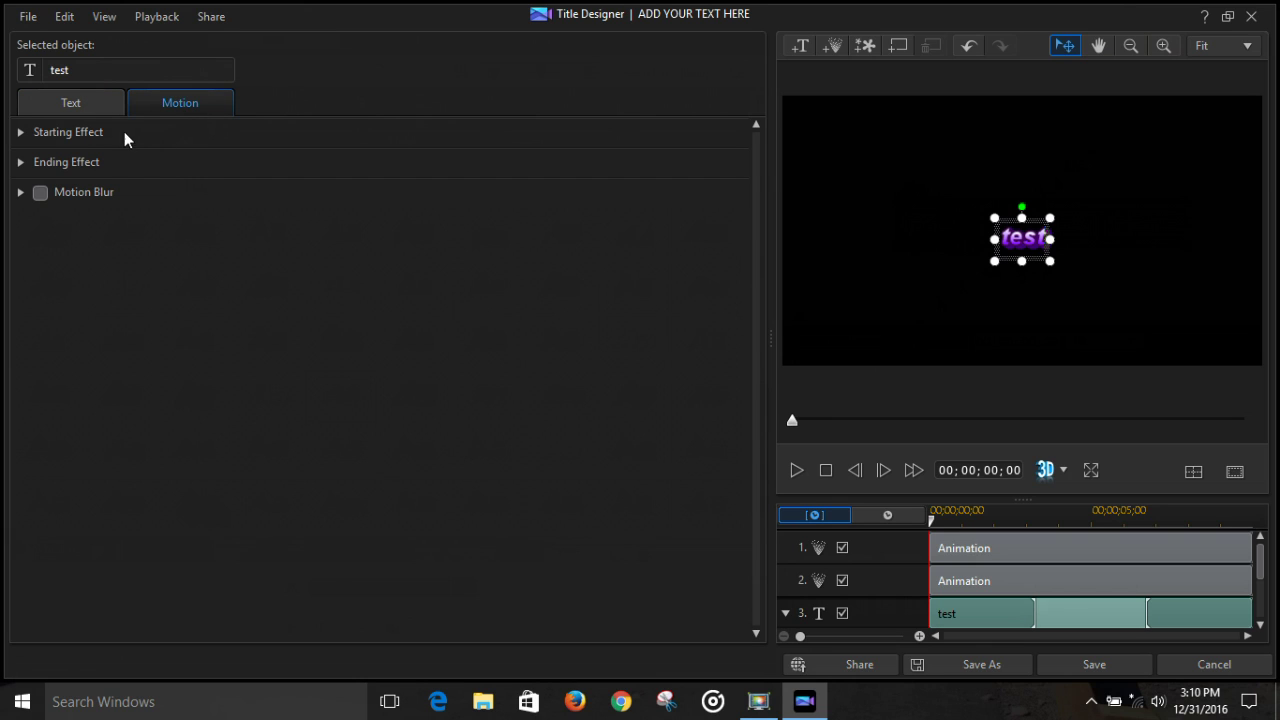
# Set the title's starting effect to Fade.
pyautogui.click(91, 132)
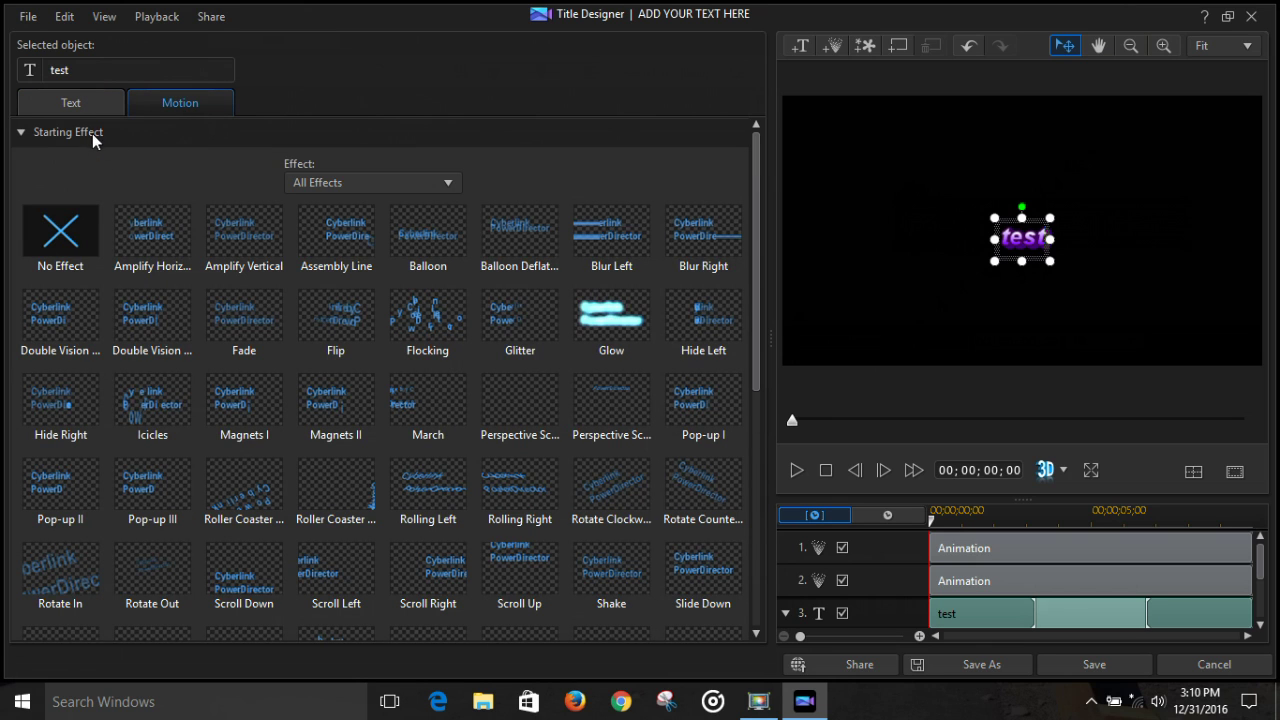
pyautogui.click(248, 308)
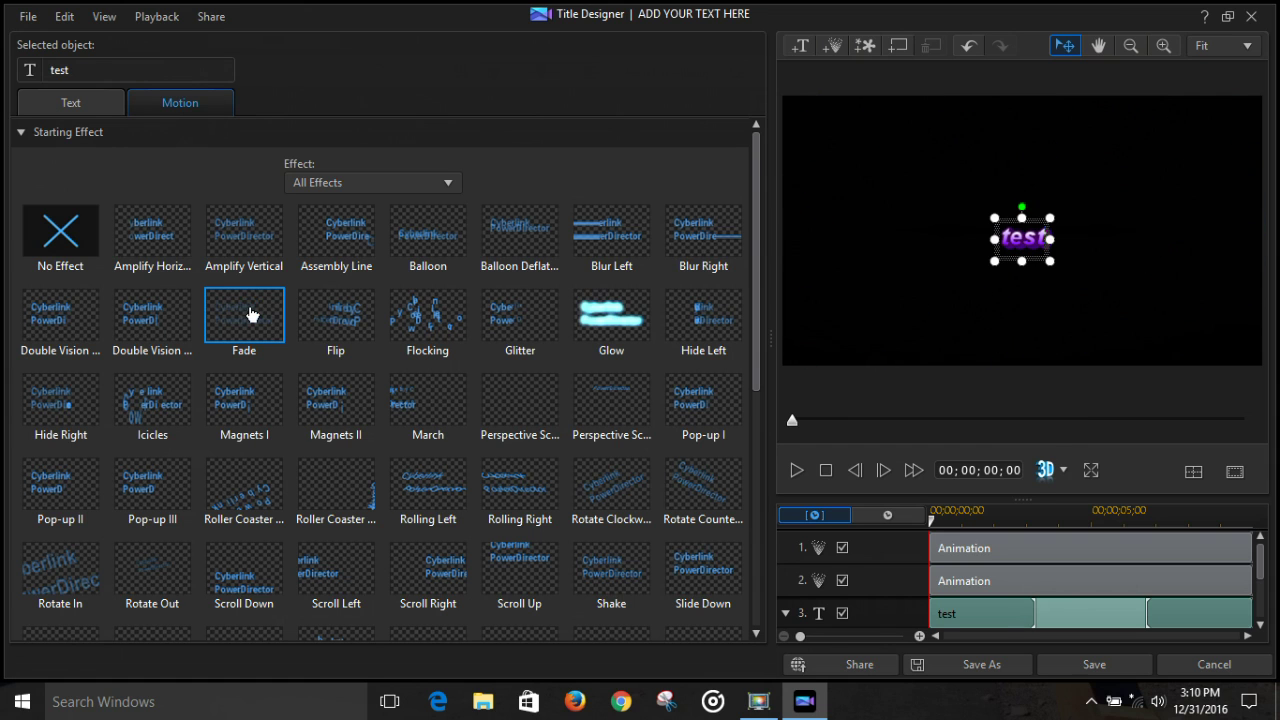
pyautogui.moveTo(757, 311); pyautogui.dragTo(701, 578)
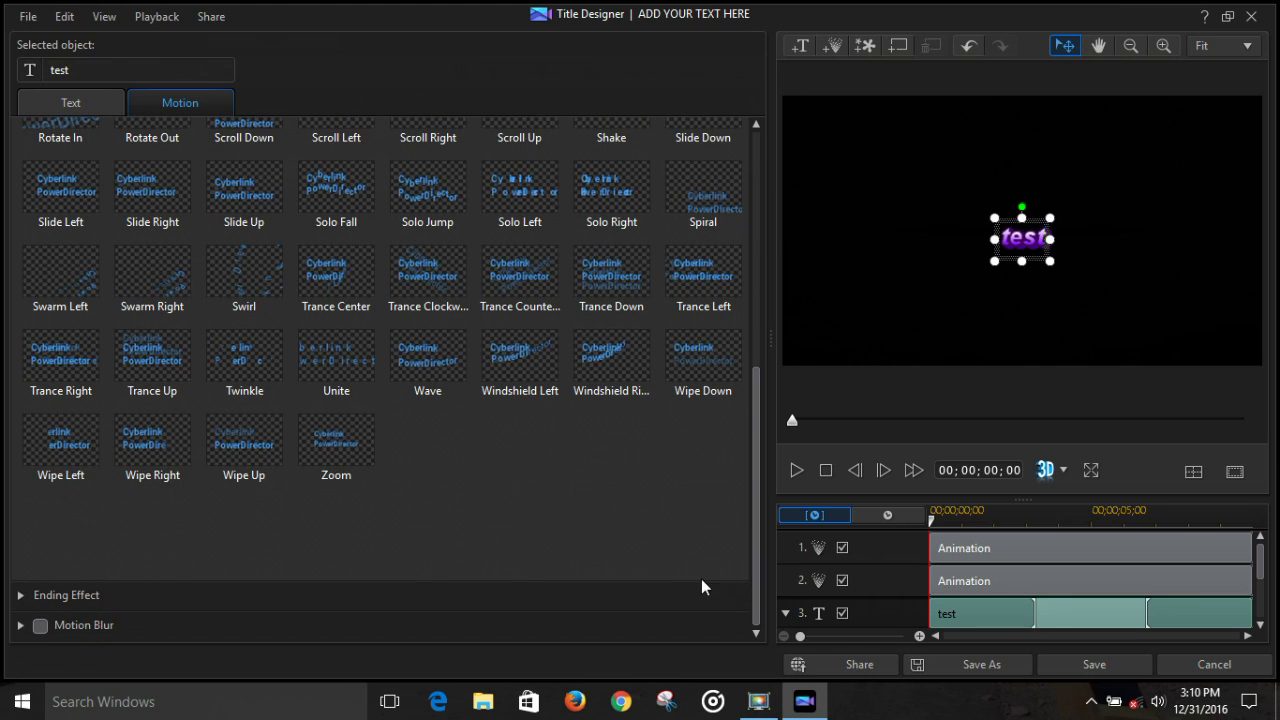
# Set the ending effect to Roller Coaster Left, preview the animation, and save the title.
pyautogui.click(117, 594)
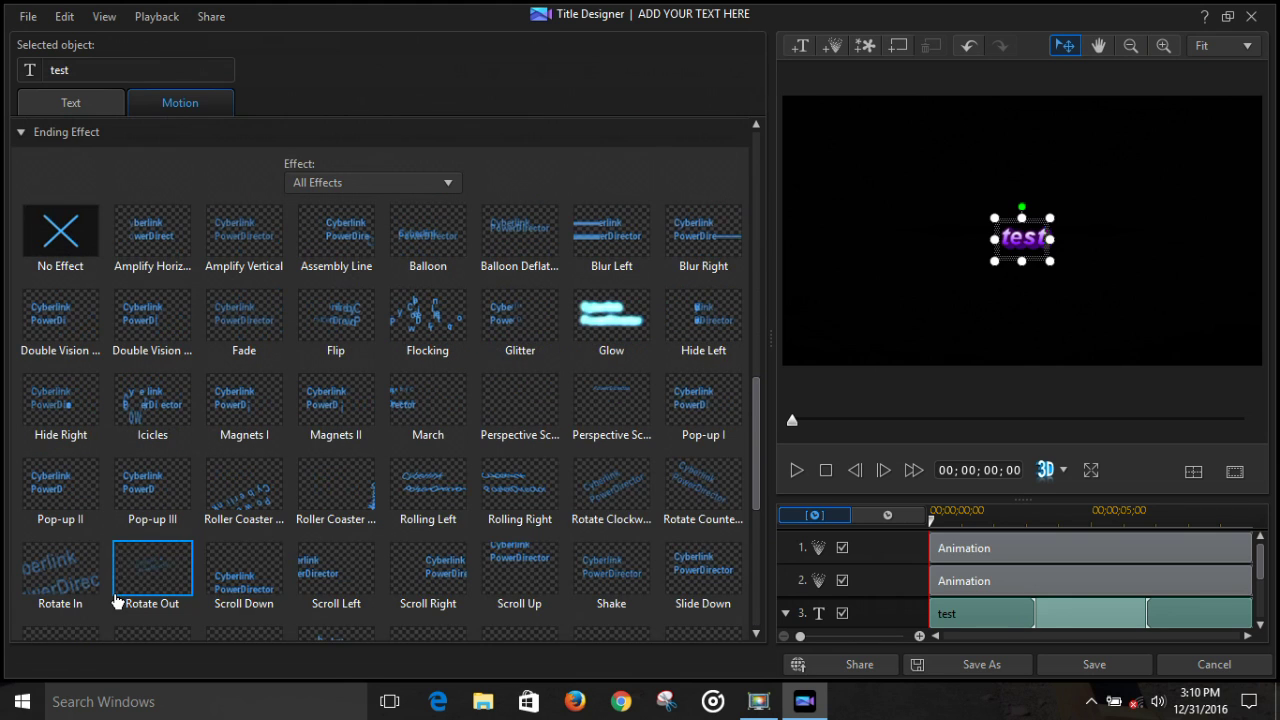
pyautogui.click(267, 503)
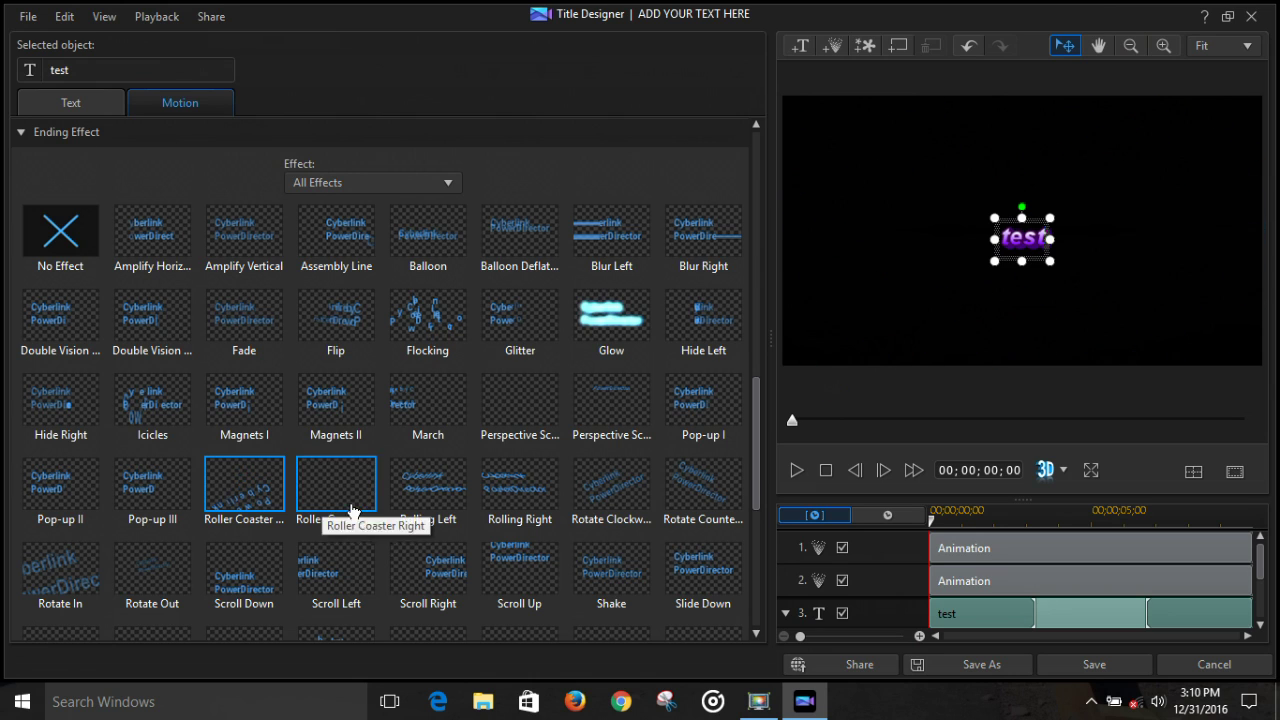
pyautogui.click(797, 470)
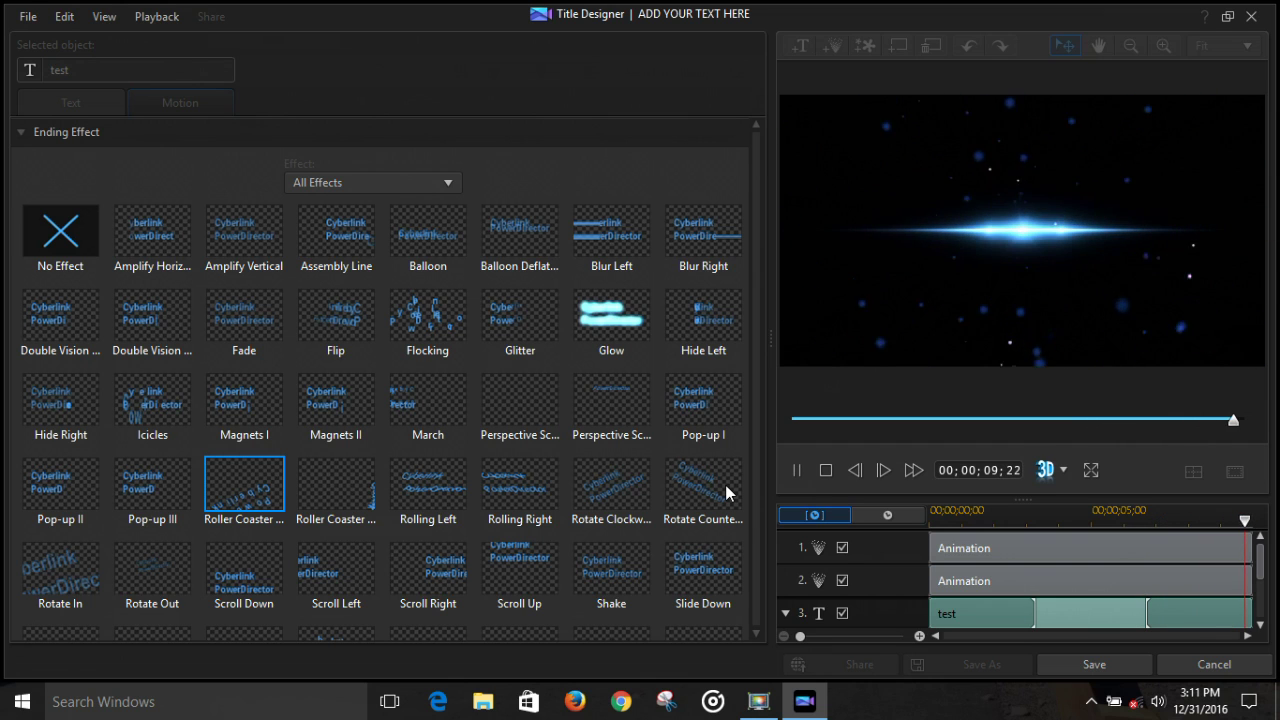
pyautogui.click(1094, 664)
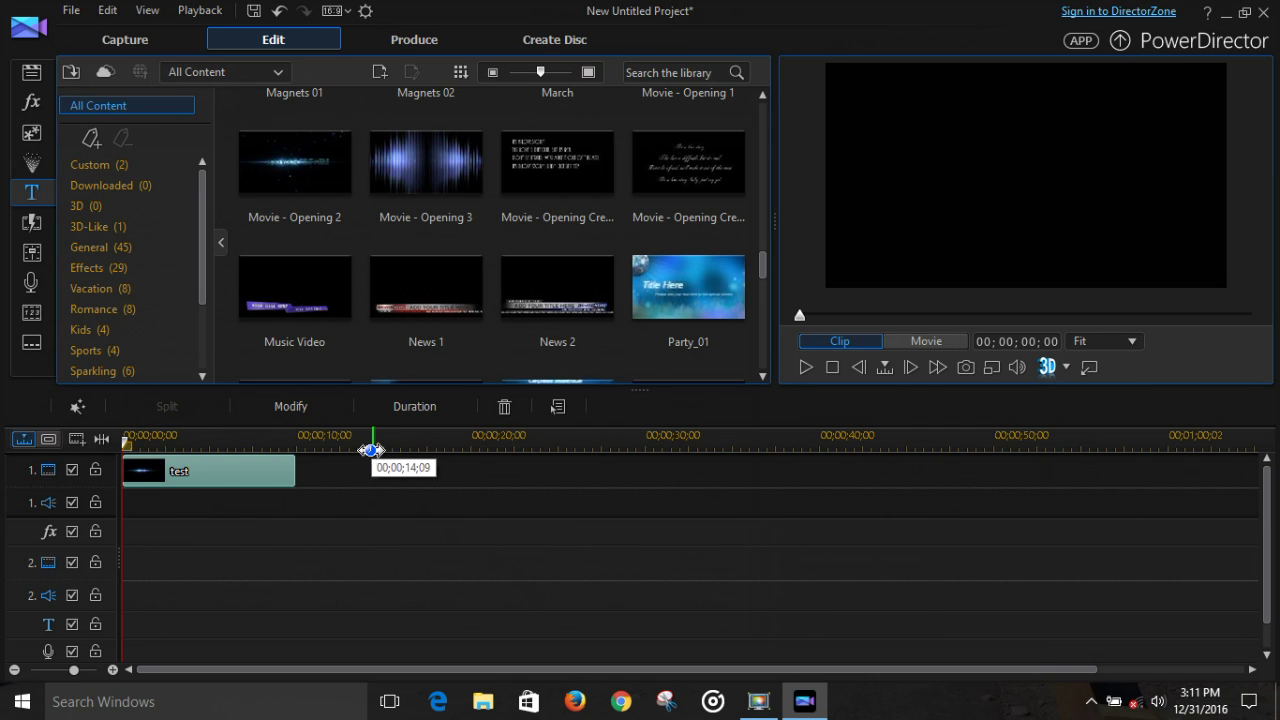
# Add SAM_3015.MP4 to video track 1 after the title, spanning 00;00;10;00 to 00;00;36;12.
pyautogui.click(33, 74)
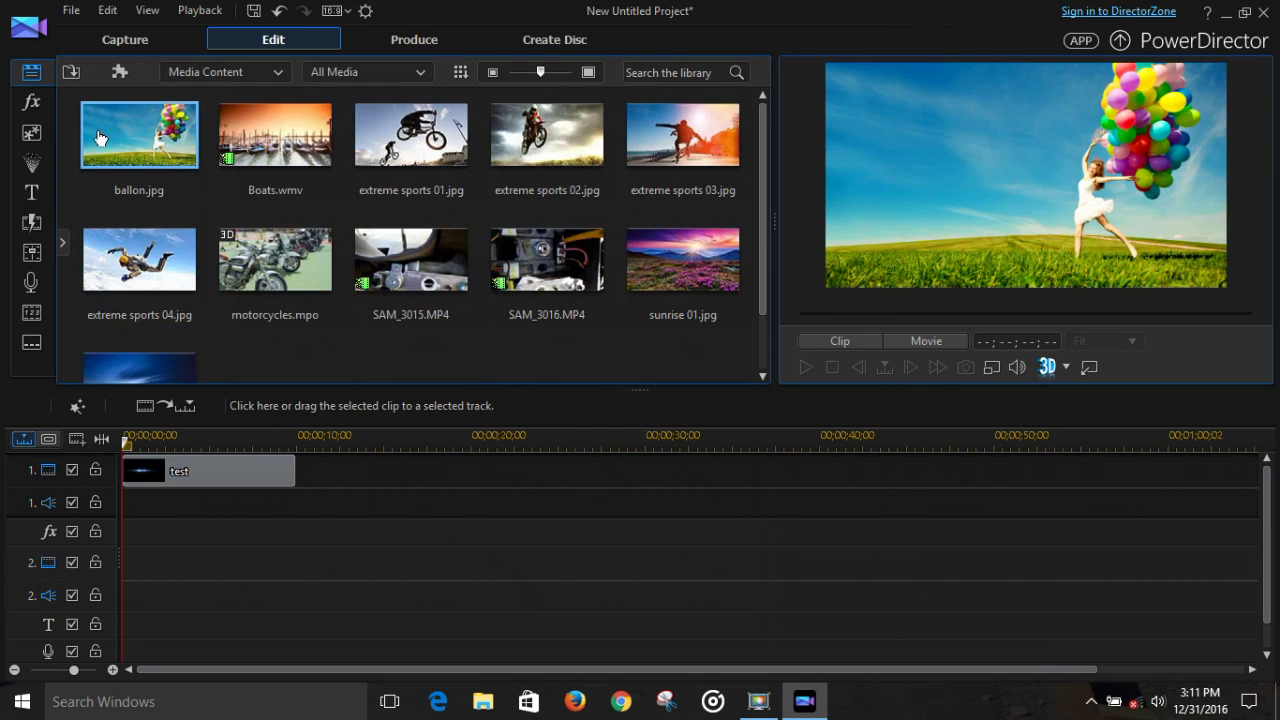
pyautogui.moveTo(418, 260); pyautogui.dragTo(300, 483)
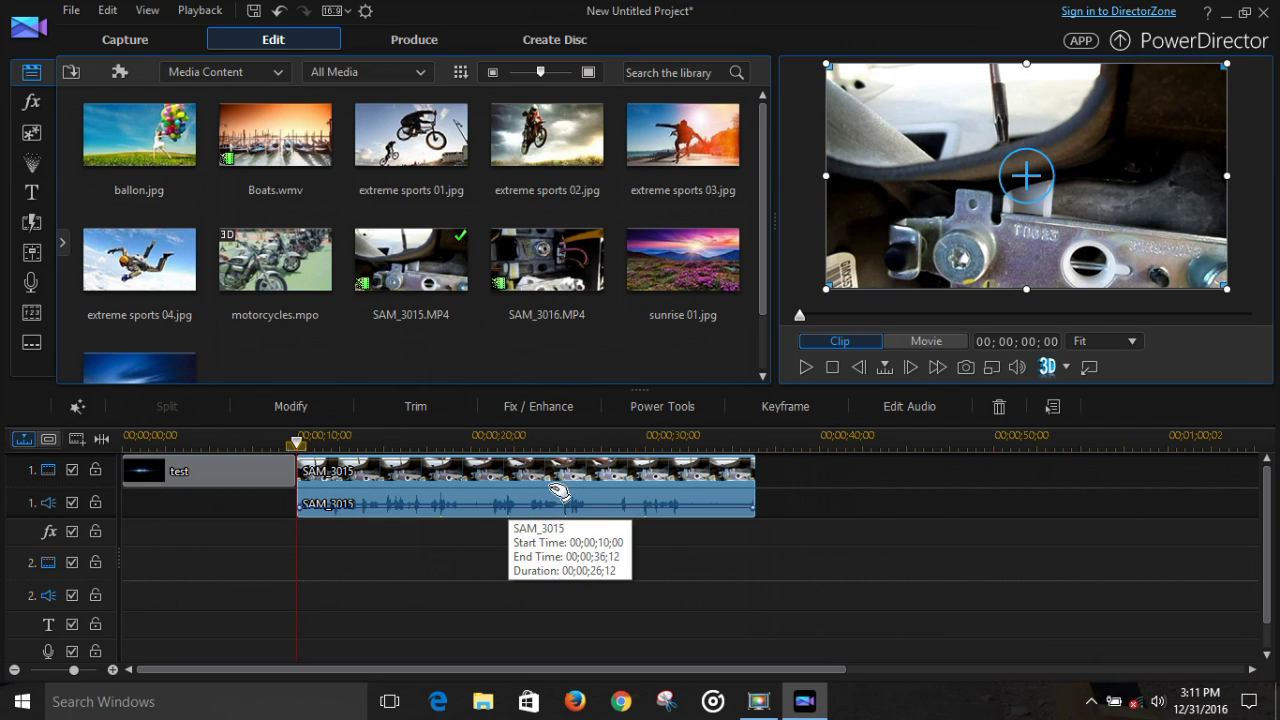
# Trim SAM_3015 to an in position of 00;00;05;00, leaving a 00;00;21;12 clip.
pyautogui.click(416, 407)
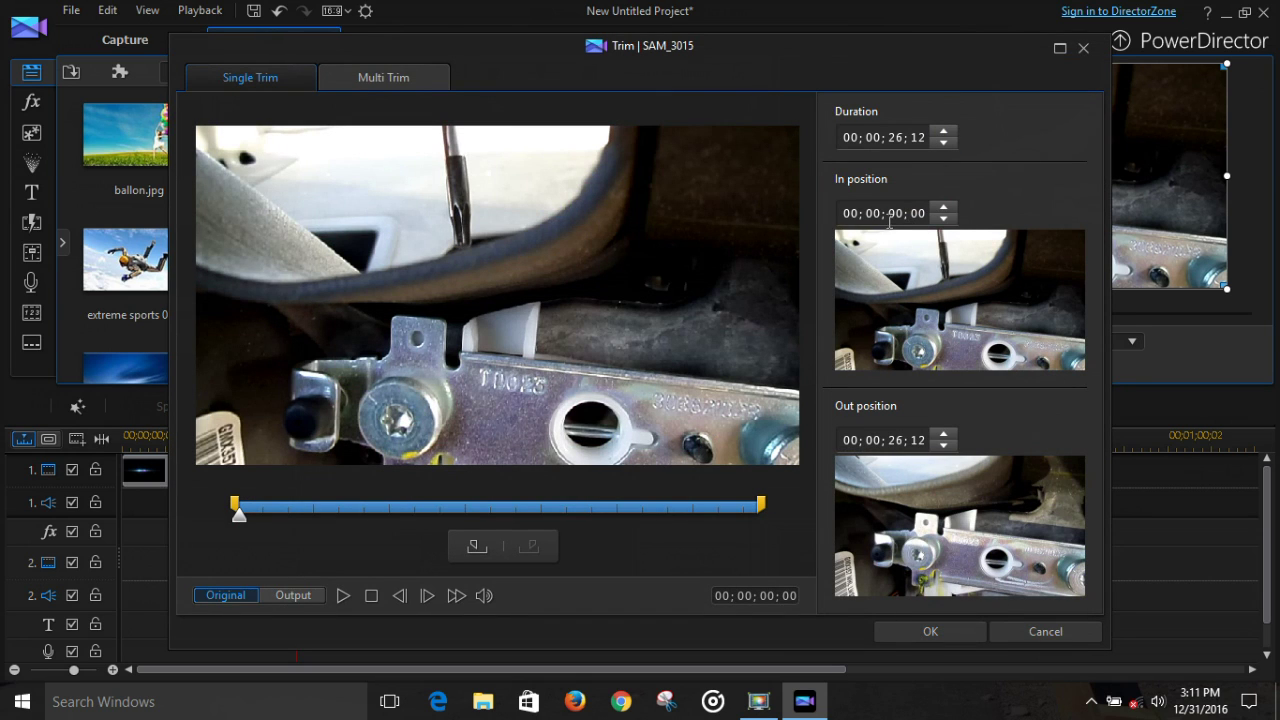
pyautogui.write('05')
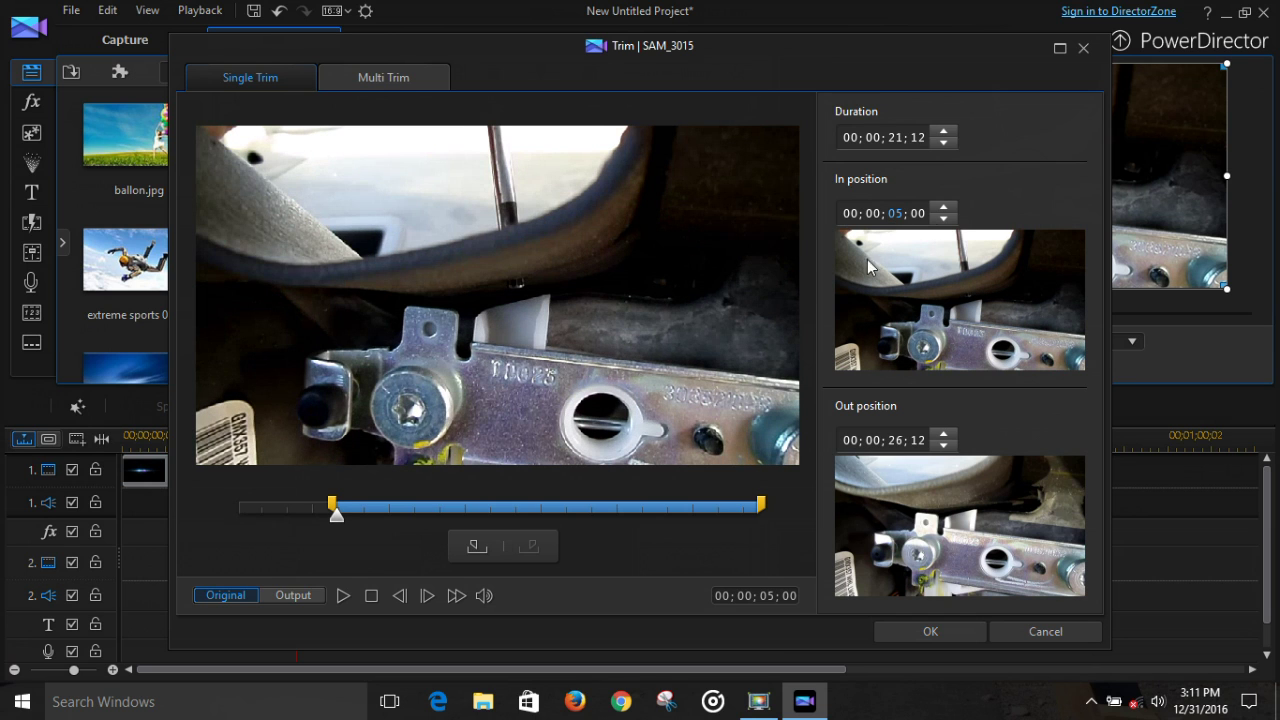
pyautogui.moveTo(761, 504)
pyautogui.mouseDown()
pyautogui.moveTo(617, 504)
pyautogui.moveTo(763, 501)
pyautogui.mouseUp()
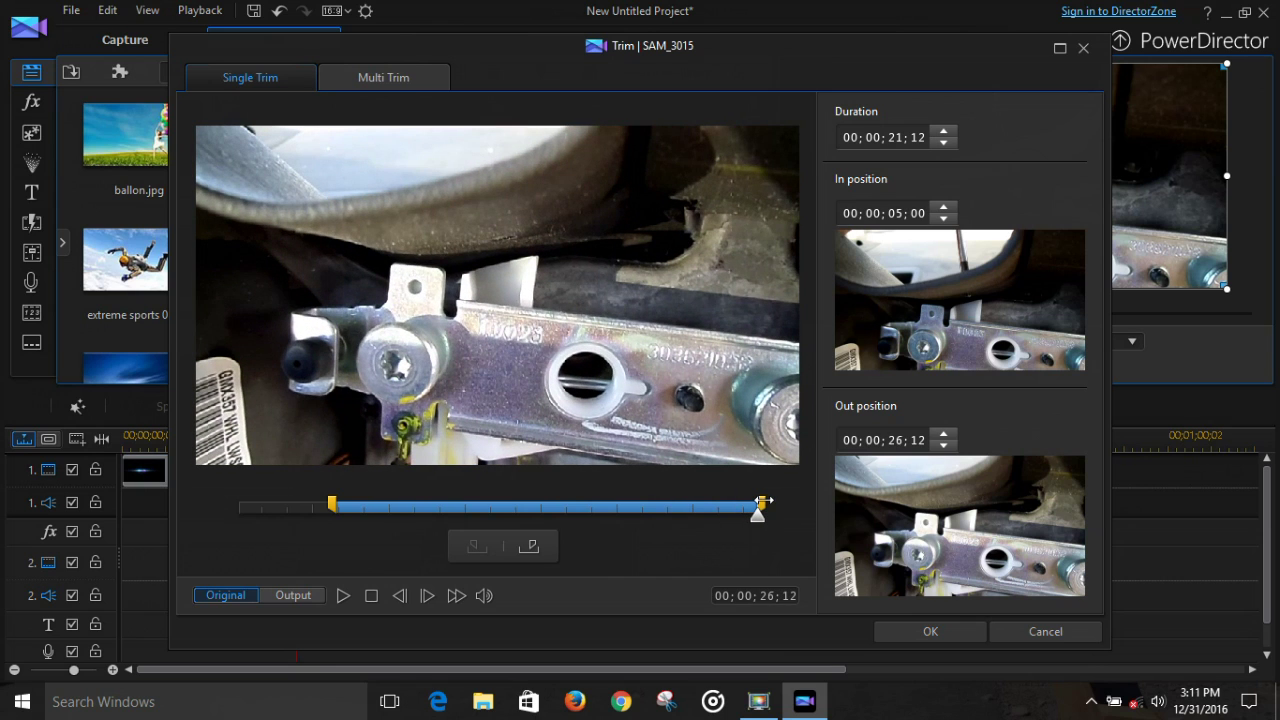
pyautogui.click(952, 634)
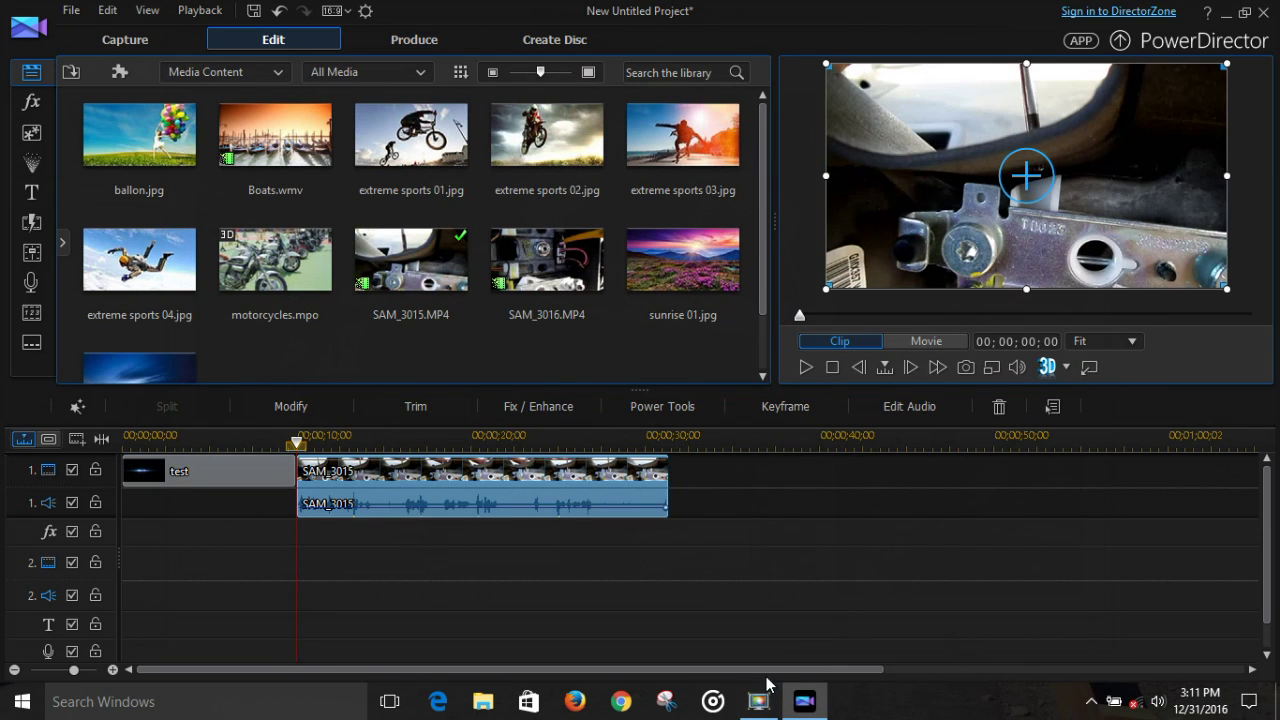
# Place SAM_3016 after SAM_3015 and split it at about 41 seconds.
pyautogui.moveTo(780, 670); pyautogui.dragTo(1044, 660)
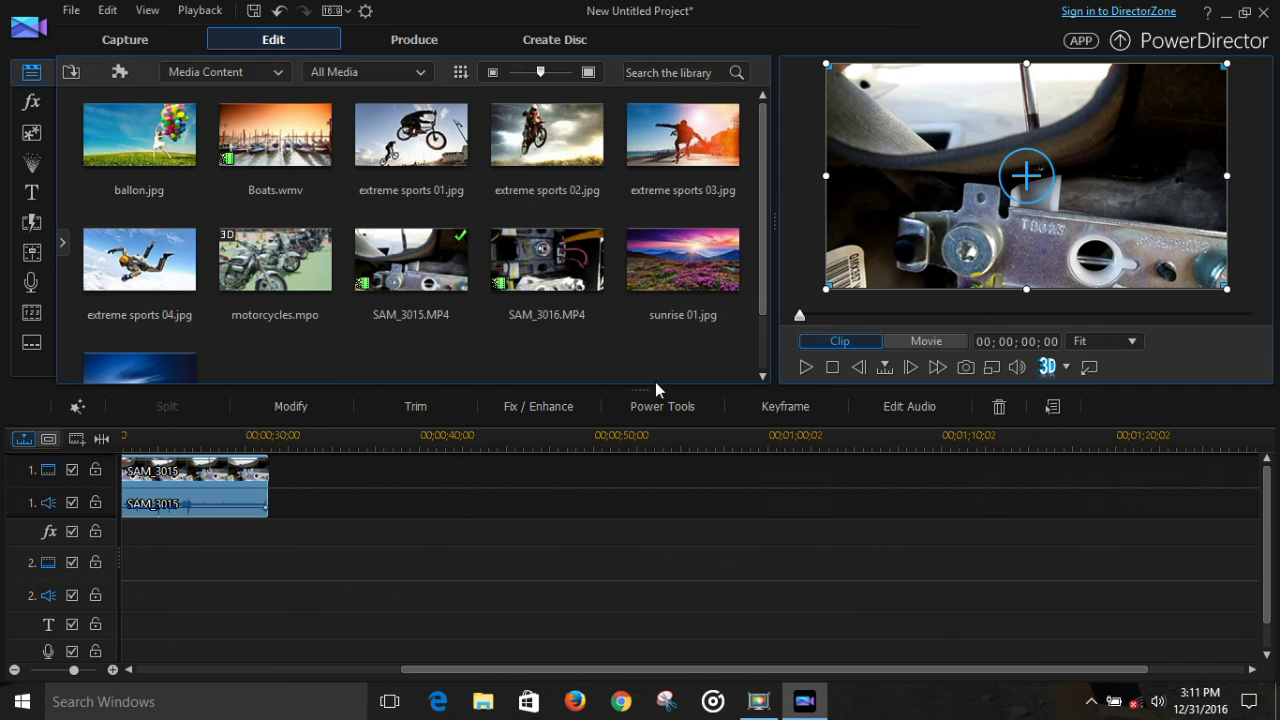
pyautogui.moveTo(499, 440); pyautogui.dragTo(274, 495)
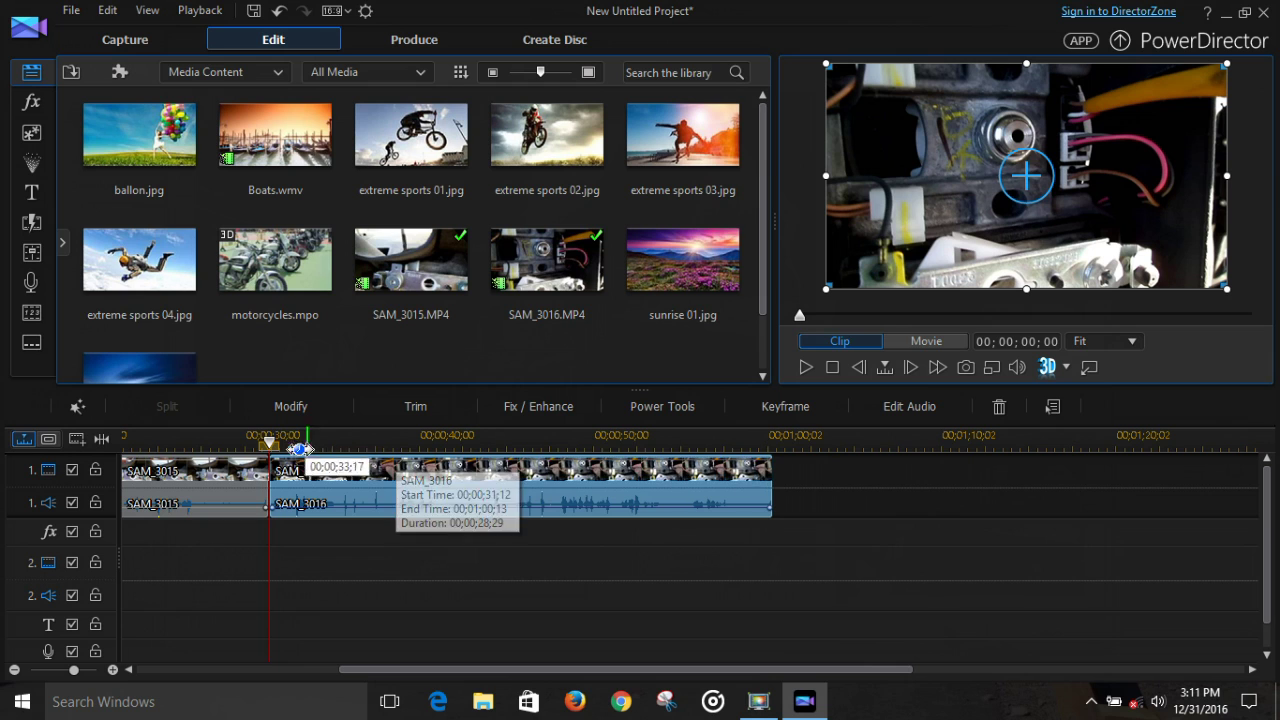
pyautogui.moveTo(270, 445); pyautogui.dragTo(447, 463)
pyautogui.click(447, 463)
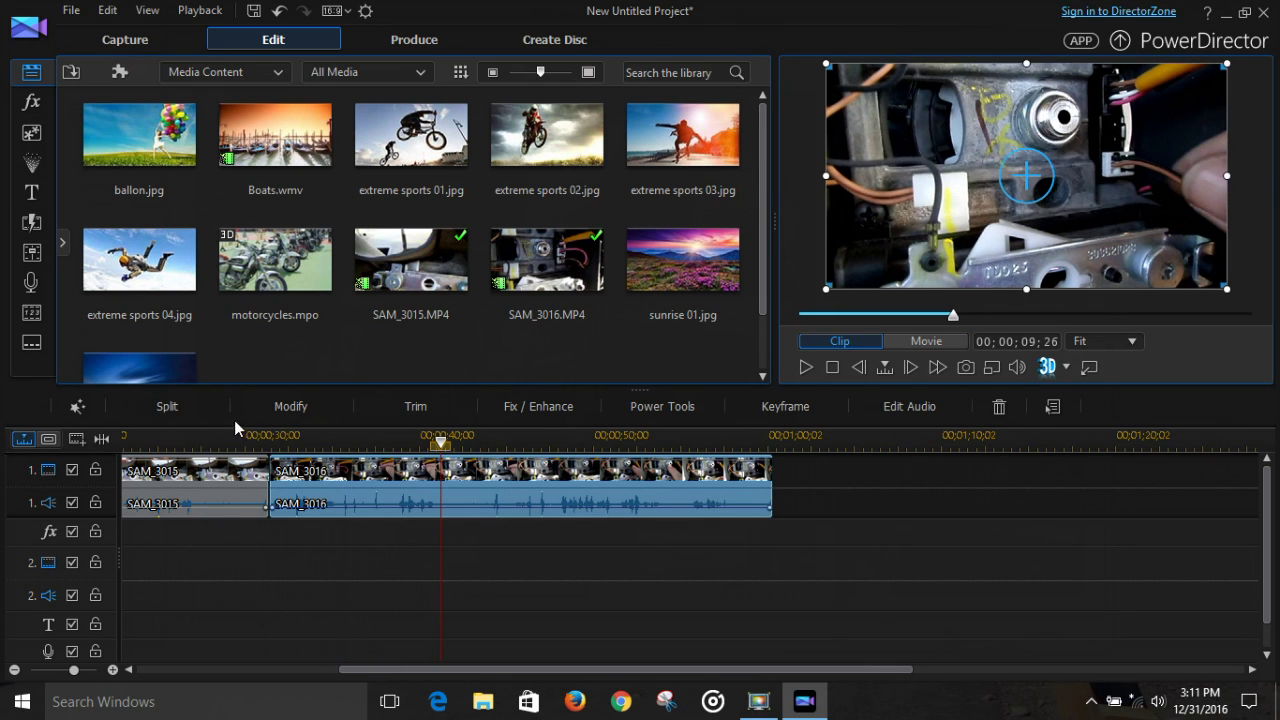
pyautogui.click(187, 412)
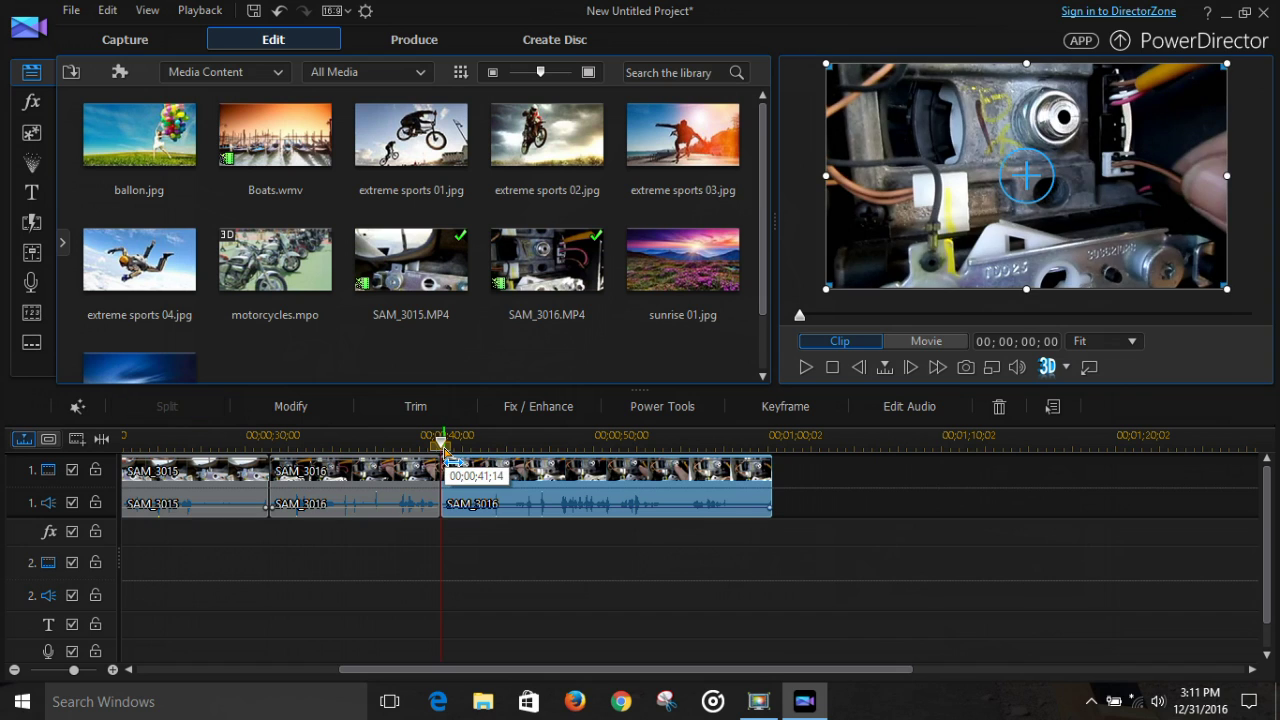
# Split the remaining SAM_3016 clip again at about 44 seconds.
pyautogui.moveTo(443, 445); pyautogui.dragTo(503, 452)
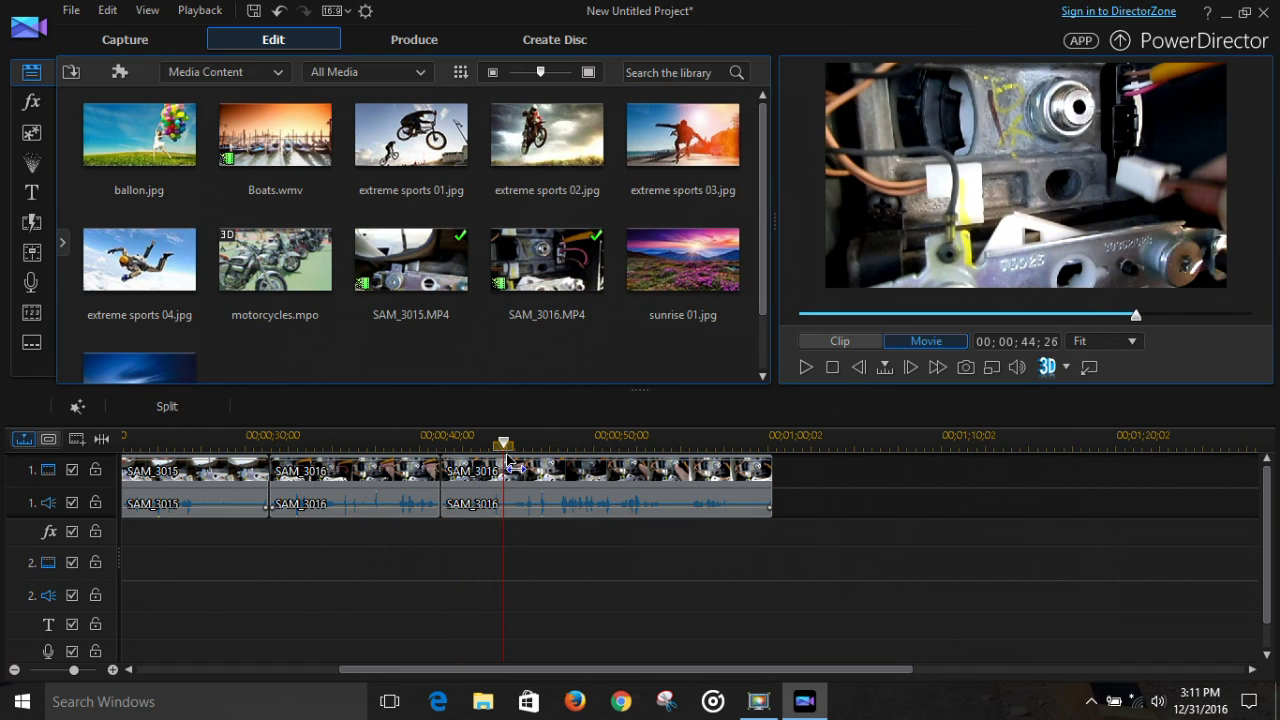
pyautogui.click(508, 463)
pyautogui.click(187, 412)
# Remove the short middle SAM_3016 piece using Remove and Fill Gap.
pyautogui.click(458, 478)
pyautogui.rightClick(463, 490)
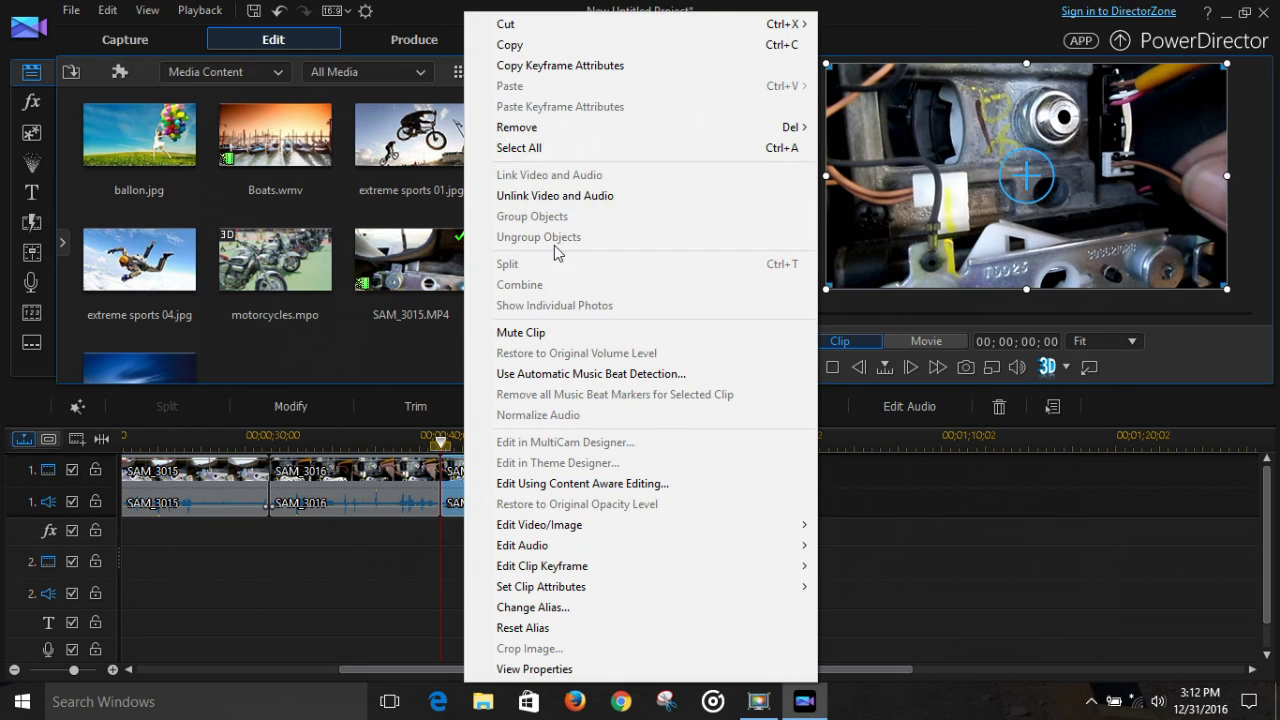
pyautogui.moveTo(588, 131)
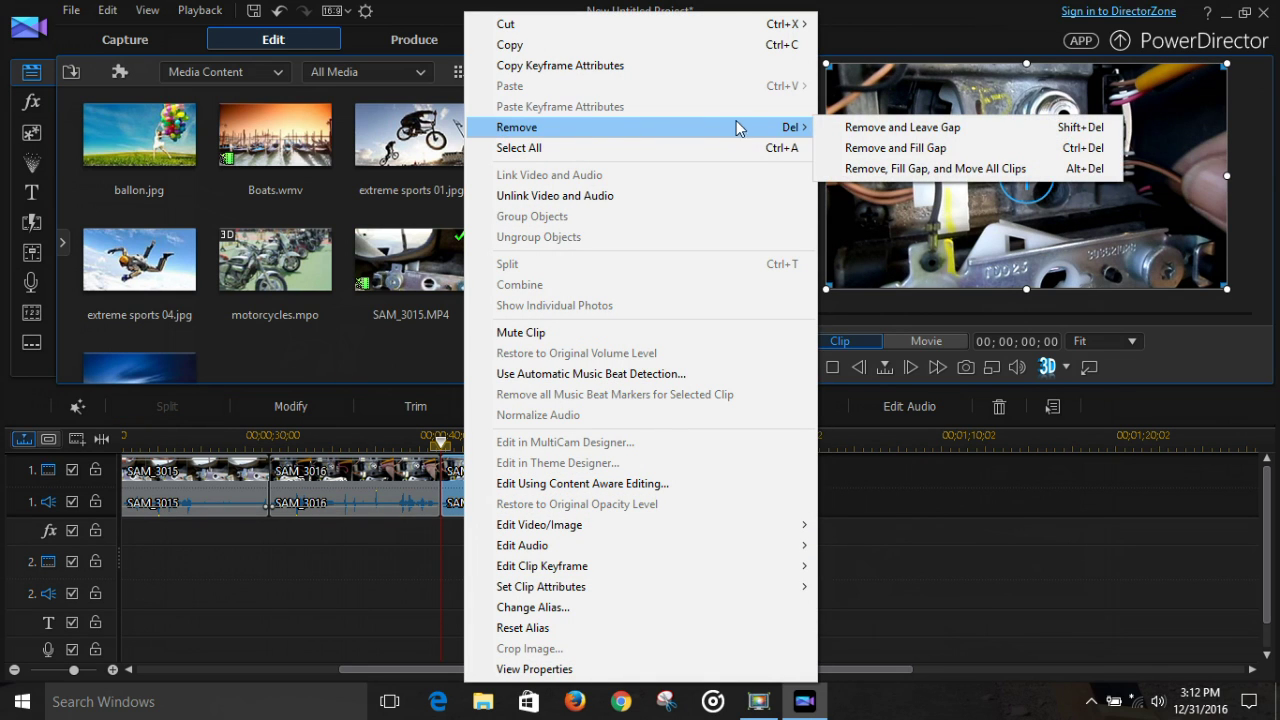
pyautogui.click(879, 149)
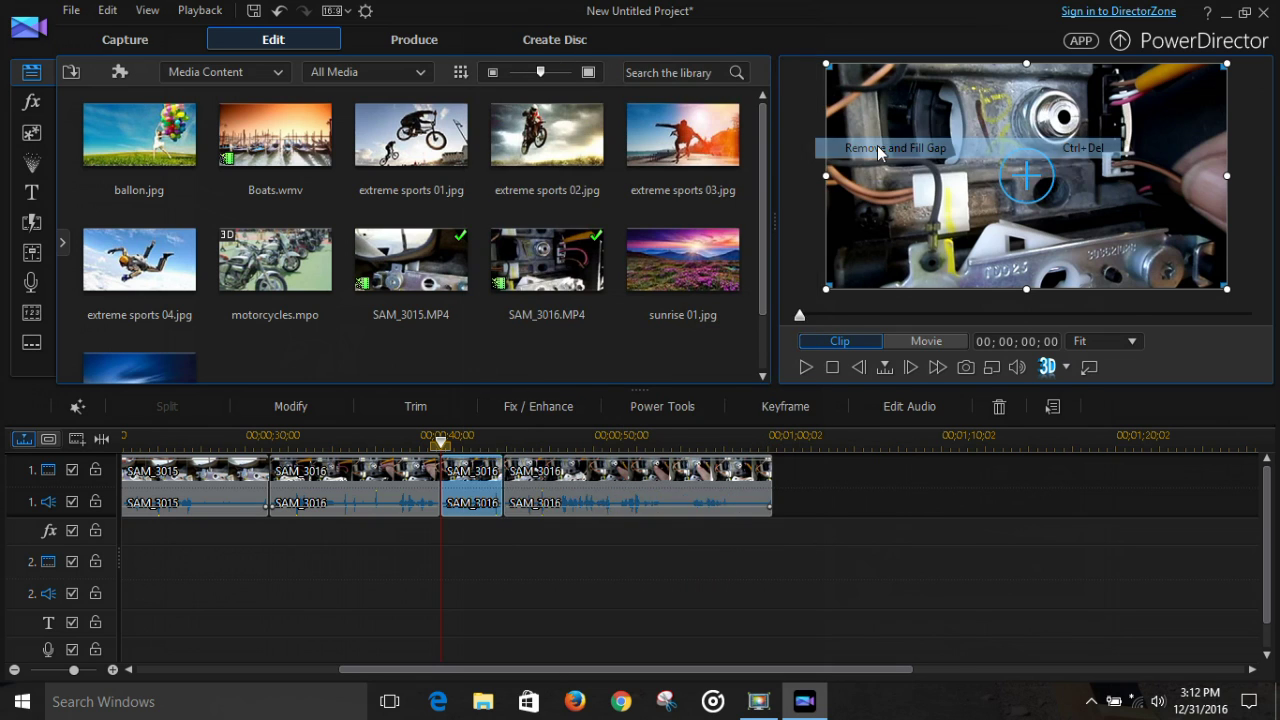
pyautogui.moveTo(636, 661); pyautogui.dragTo(732, 668)
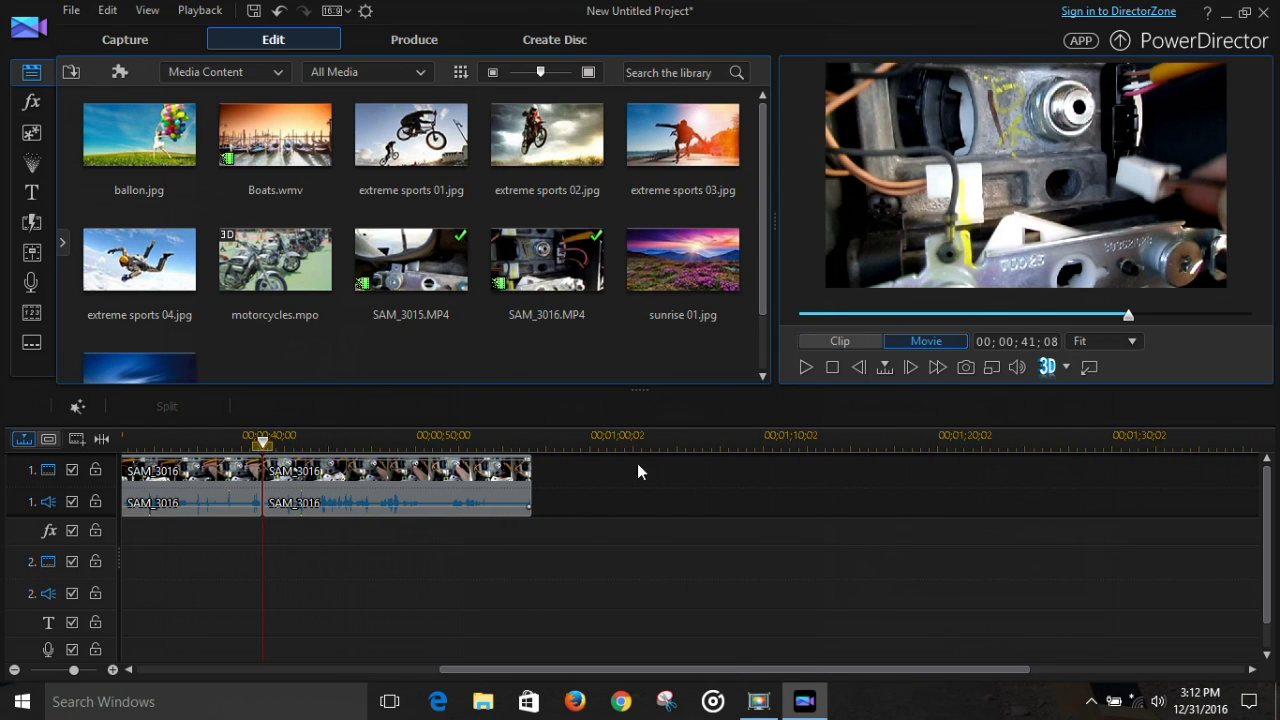
# Add the Default title to track 1 after the last SAM_3016 piece, at 00;00;56;23.
pyautogui.click(31, 192)
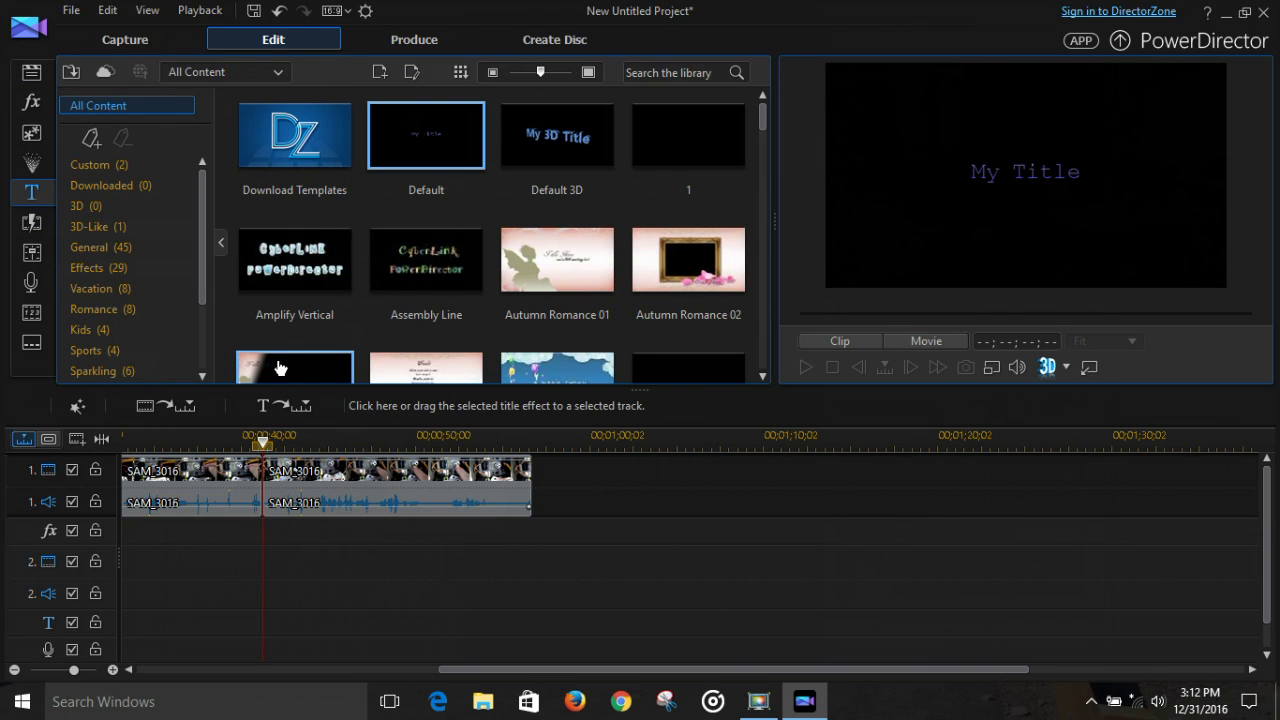
pyautogui.moveTo(431, 137); pyautogui.dragTo(545, 472)
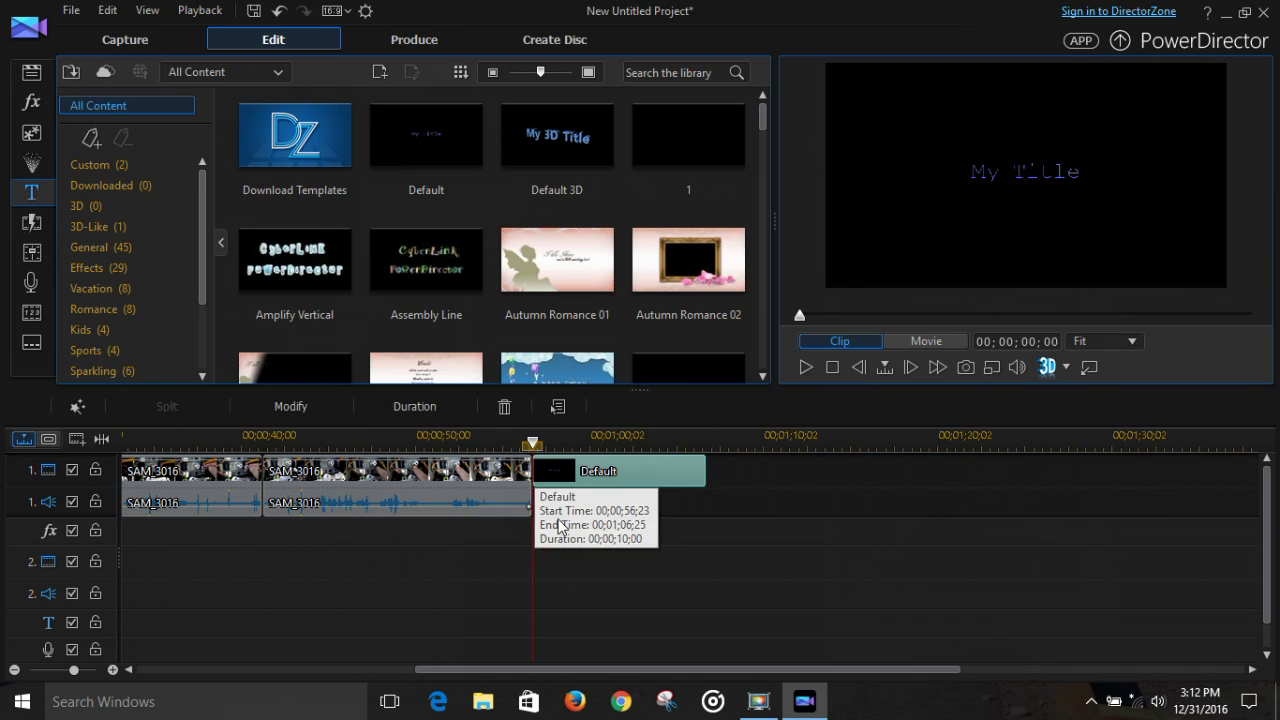
# Change the Default title's text to 'richpin' and give it a red style.
pyautogui.click(298, 407)
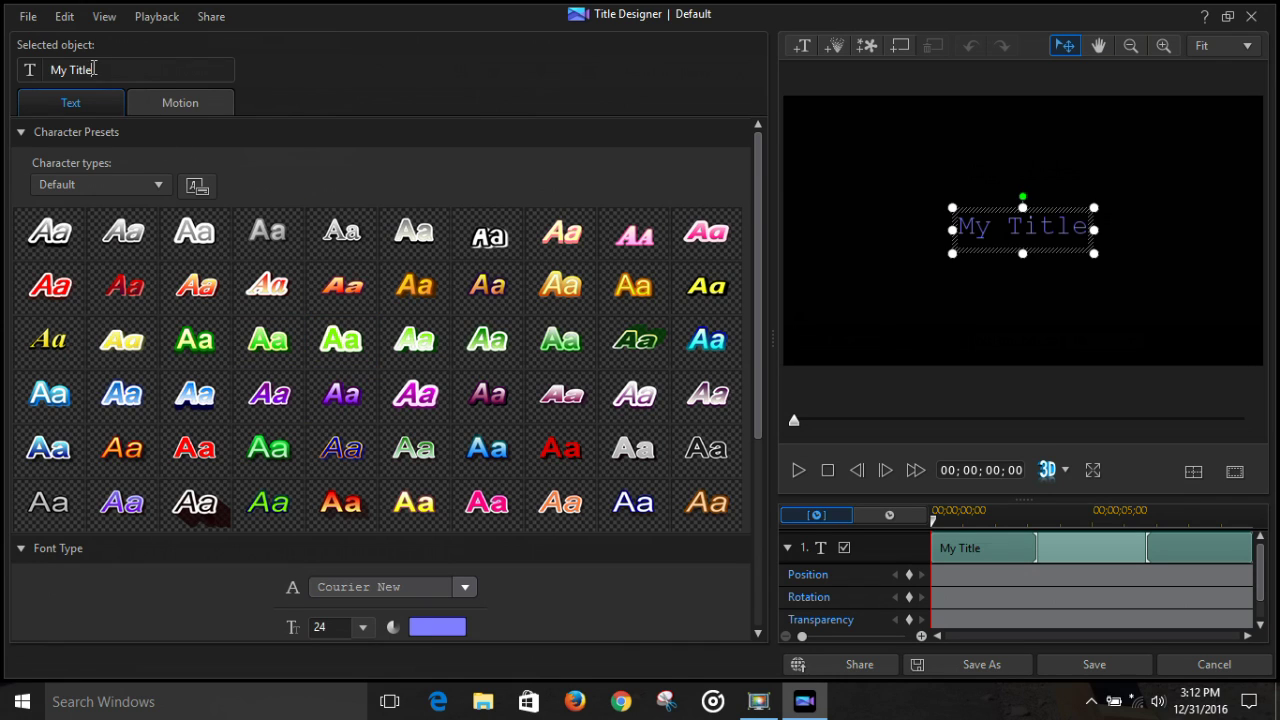
pyautogui.write('rich')
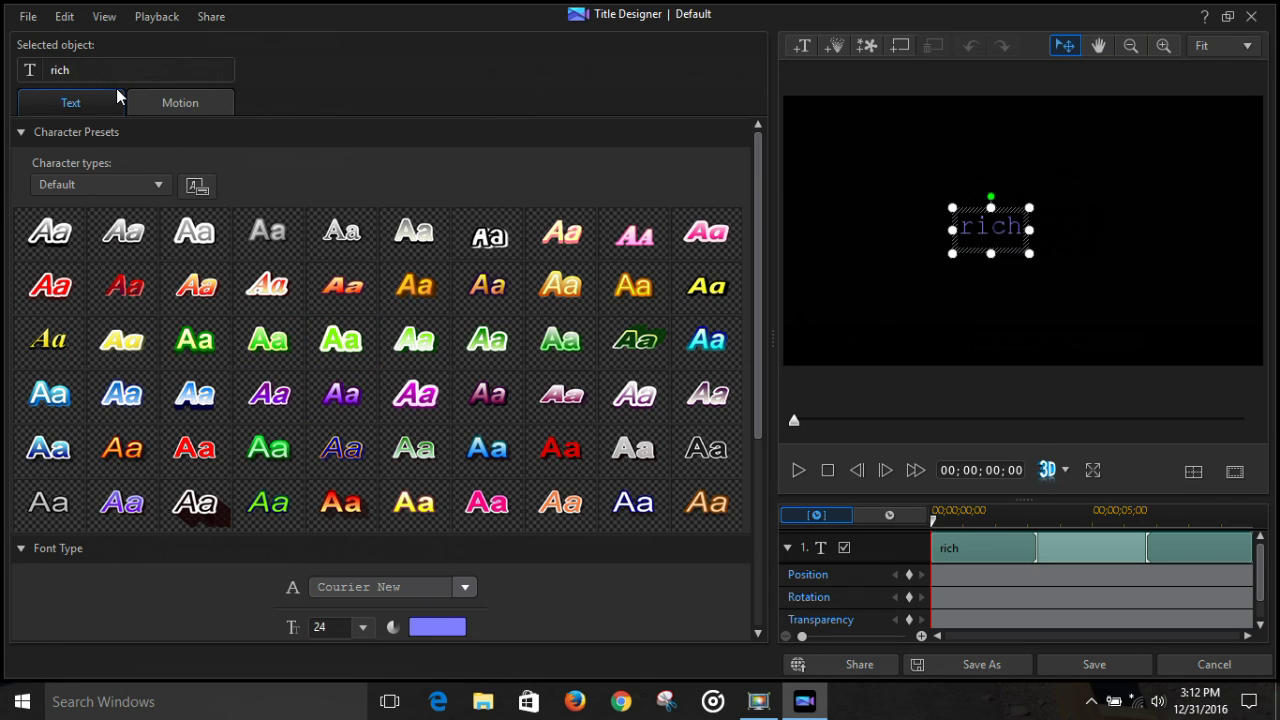
pyautogui.write('pin')
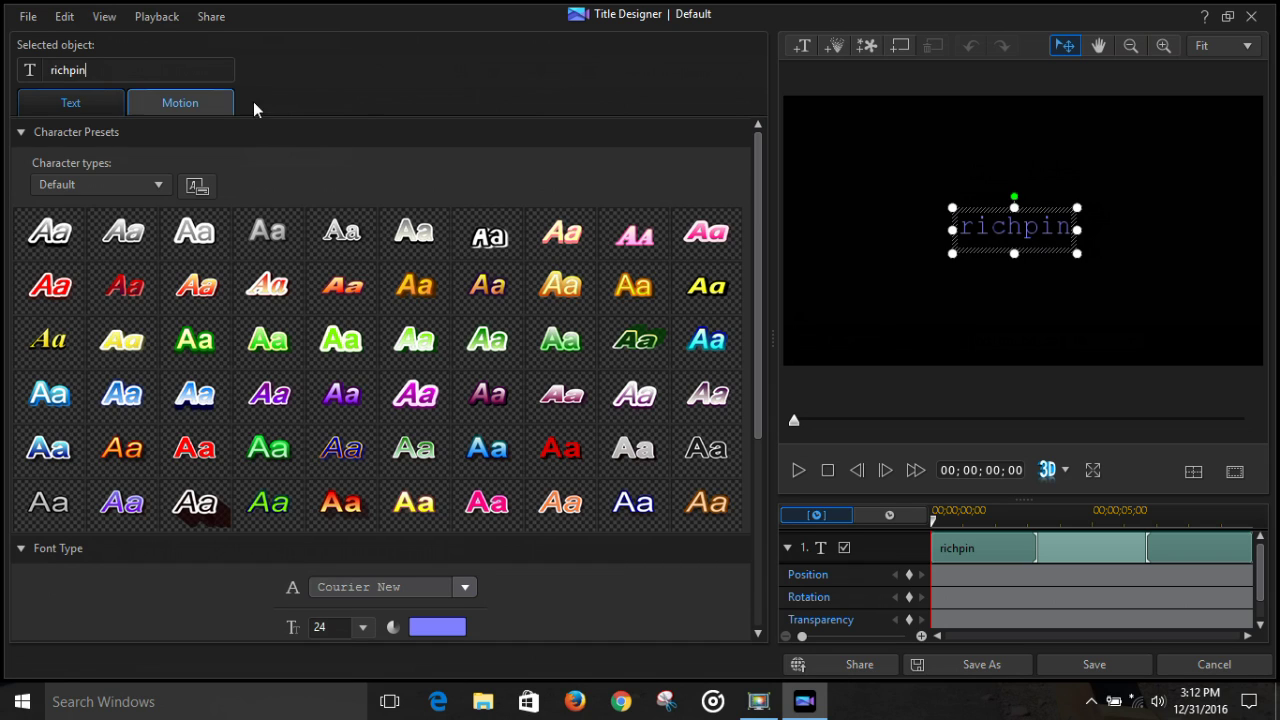
pyautogui.click(138, 305)
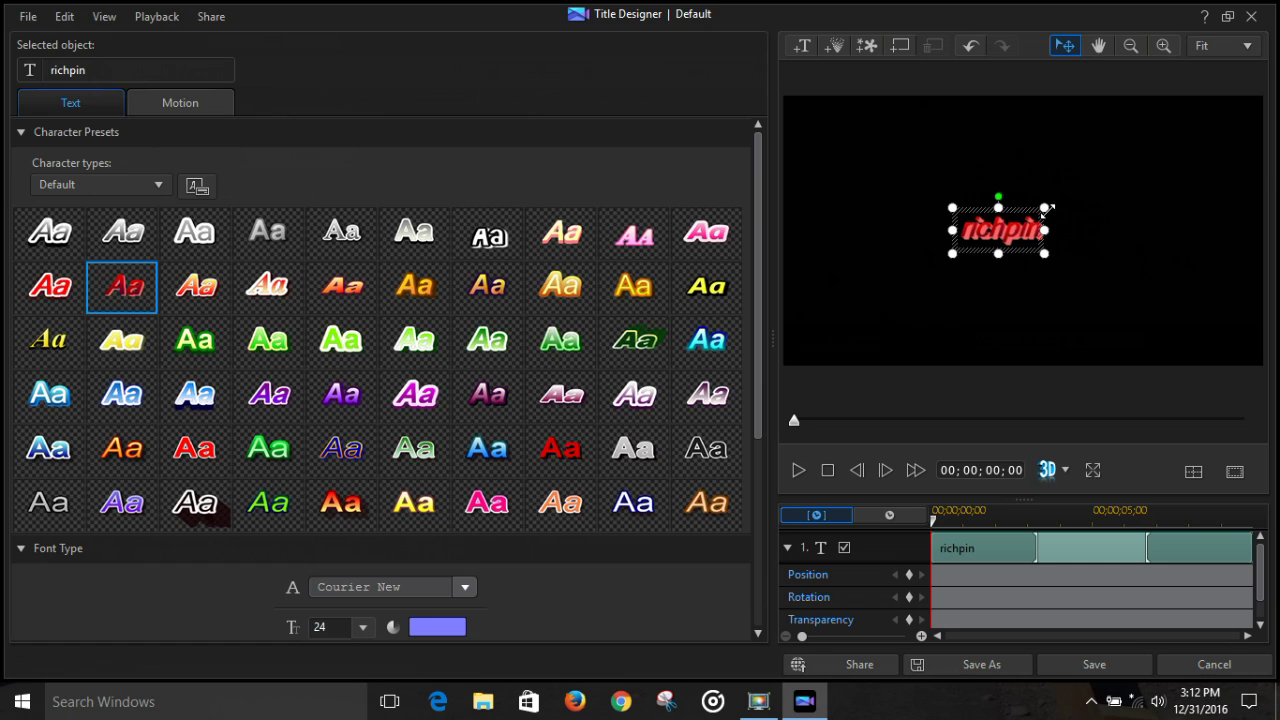
# Enlarge the richpin title, move it toward the frame centre, and save it to the timeline.
pyautogui.moveTo(1045, 208); pyautogui.dragTo(1243, 111)
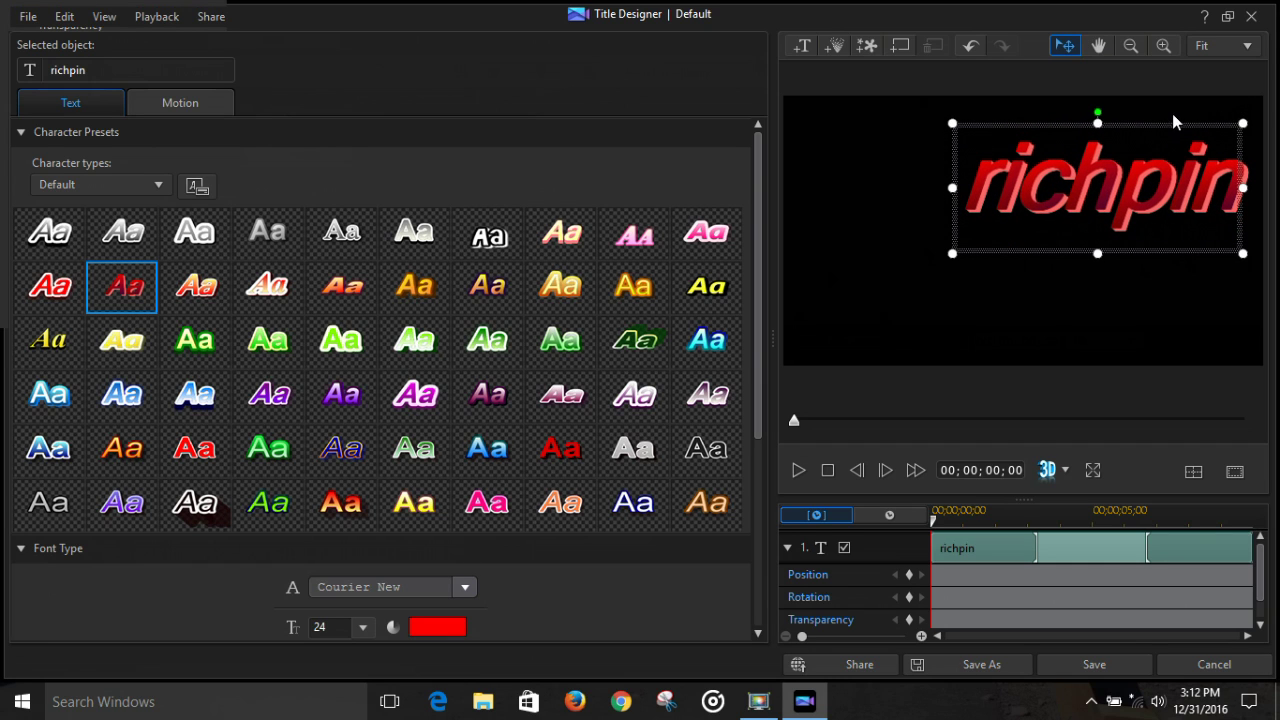
pyautogui.moveTo(1143, 124); pyautogui.dragTo(1078, 177)
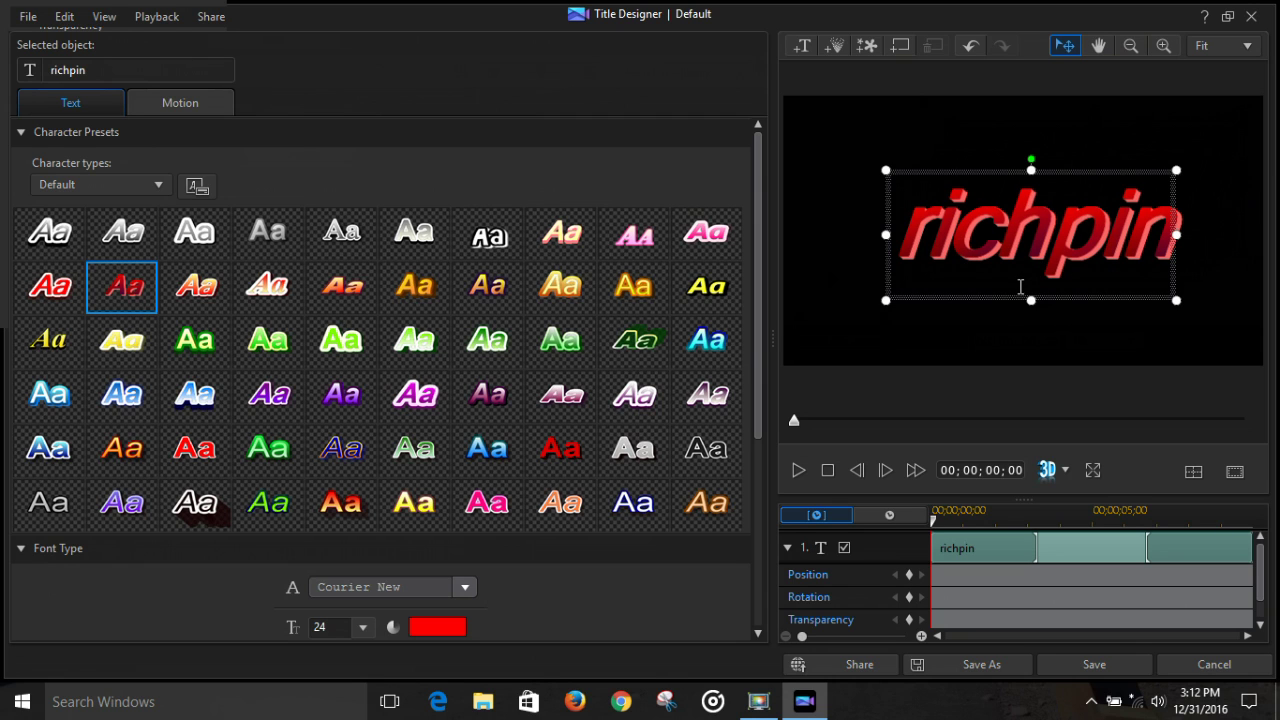
pyautogui.click(1094, 666)
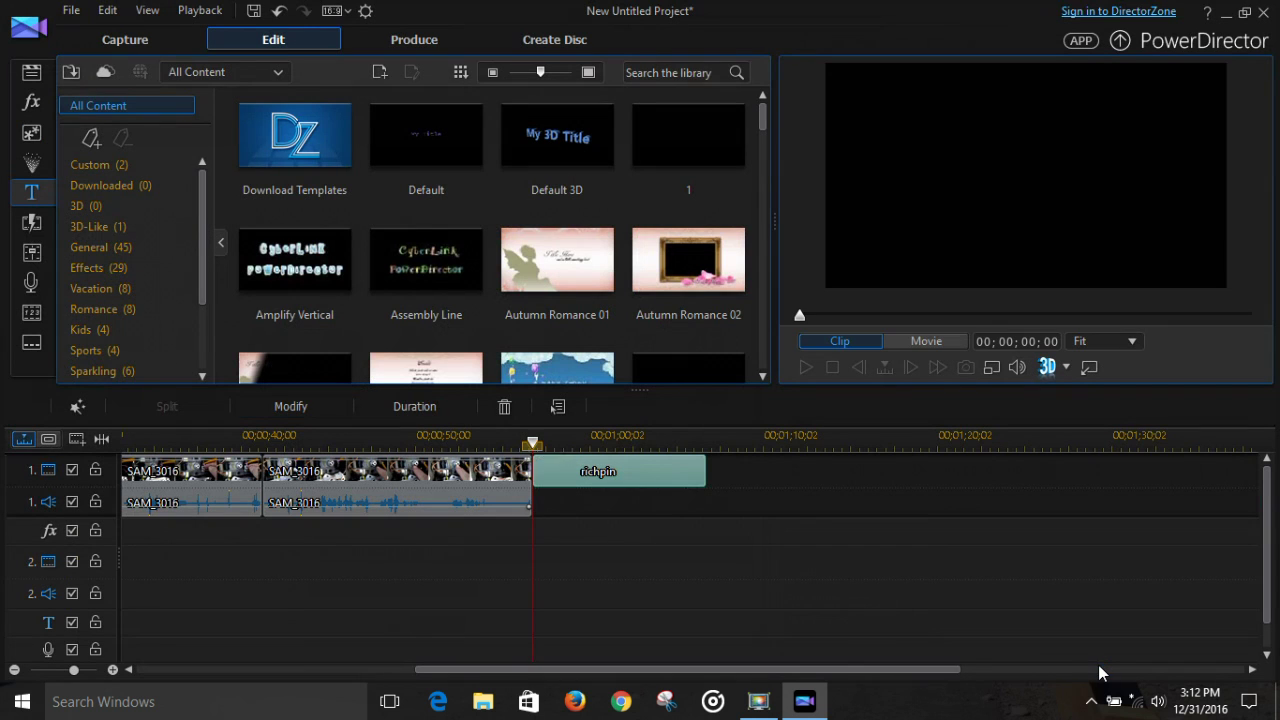
pyautogui.moveTo(843, 672); pyautogui.dragTo(512, 678)
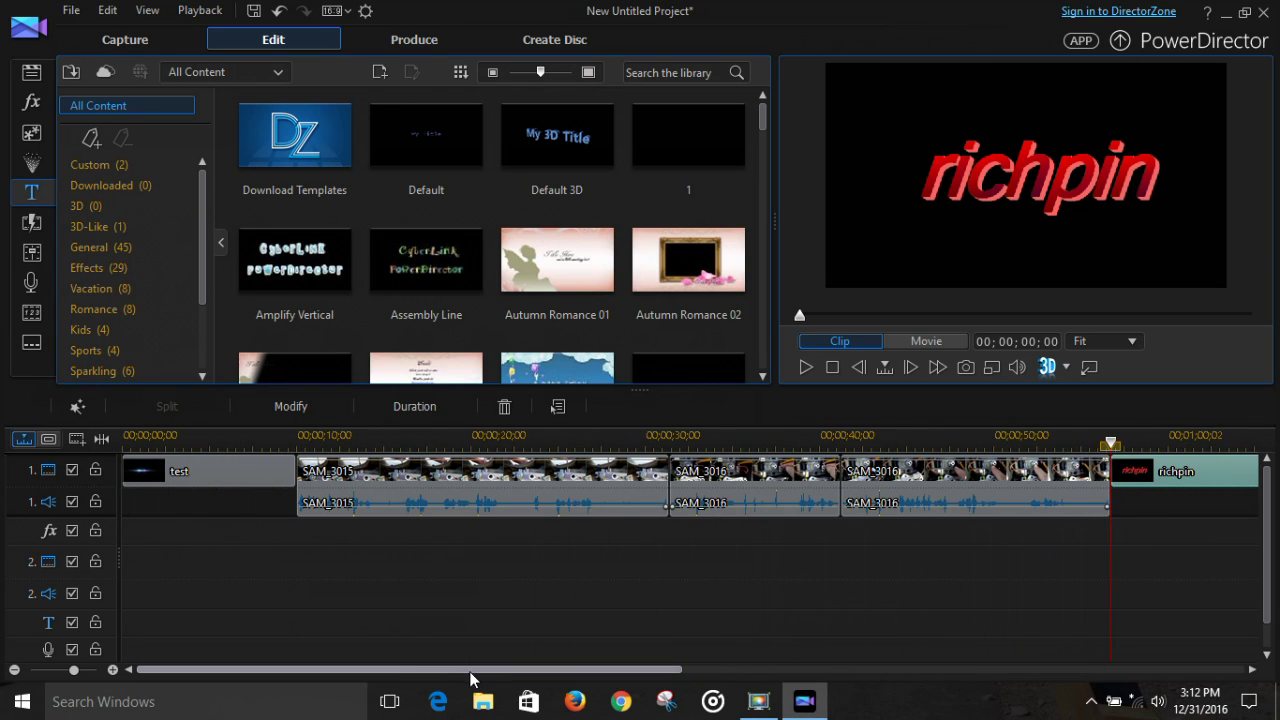
# Place a Fade transition between the 'test' title and SAM_3015 on the first video track.
pyautogui.click(32, 223)
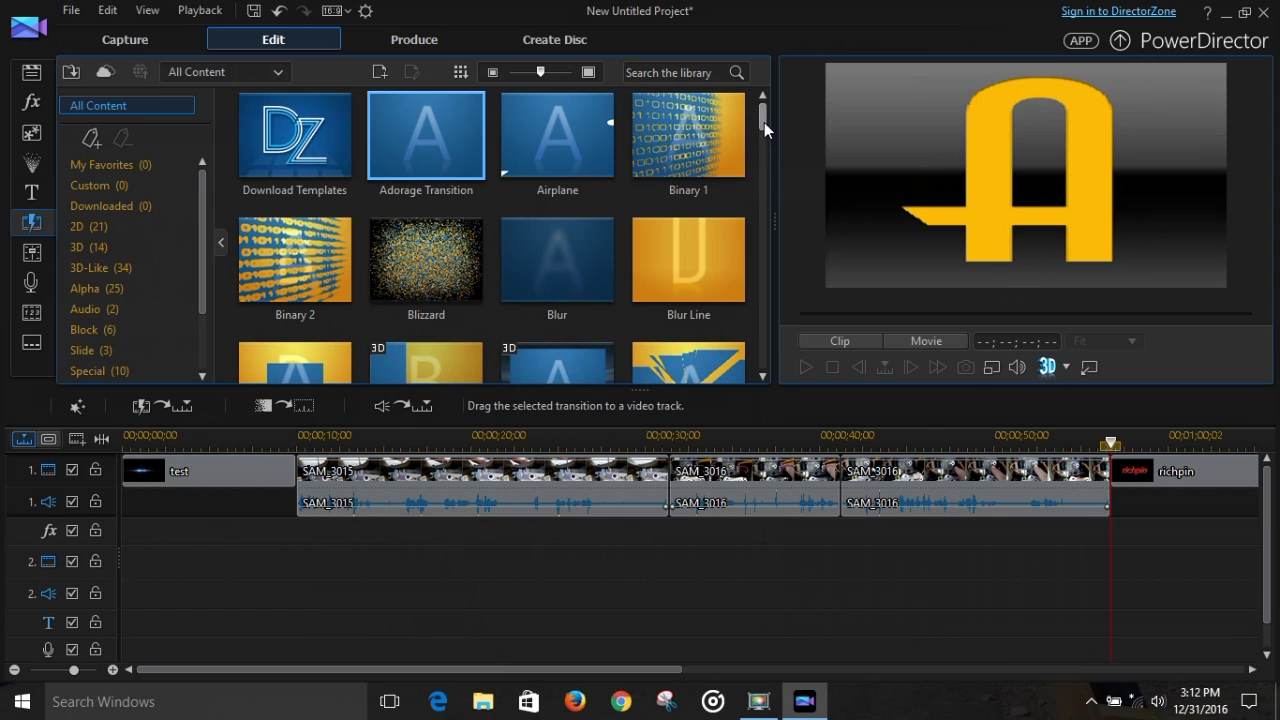
pyautogui.moveTo(764, 122); pyautogui.dragTo(776, 200)
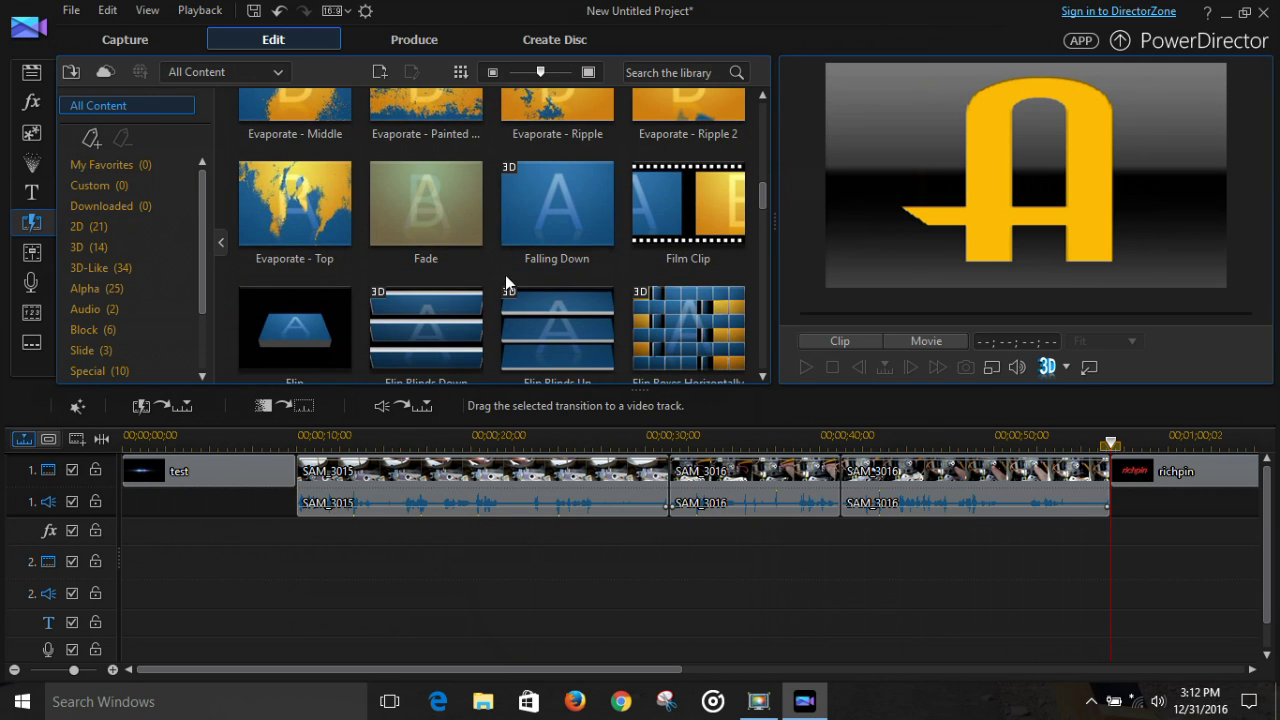
pyautogui.moveTo(418, 225); pyautogui.dragTo(302, 467)
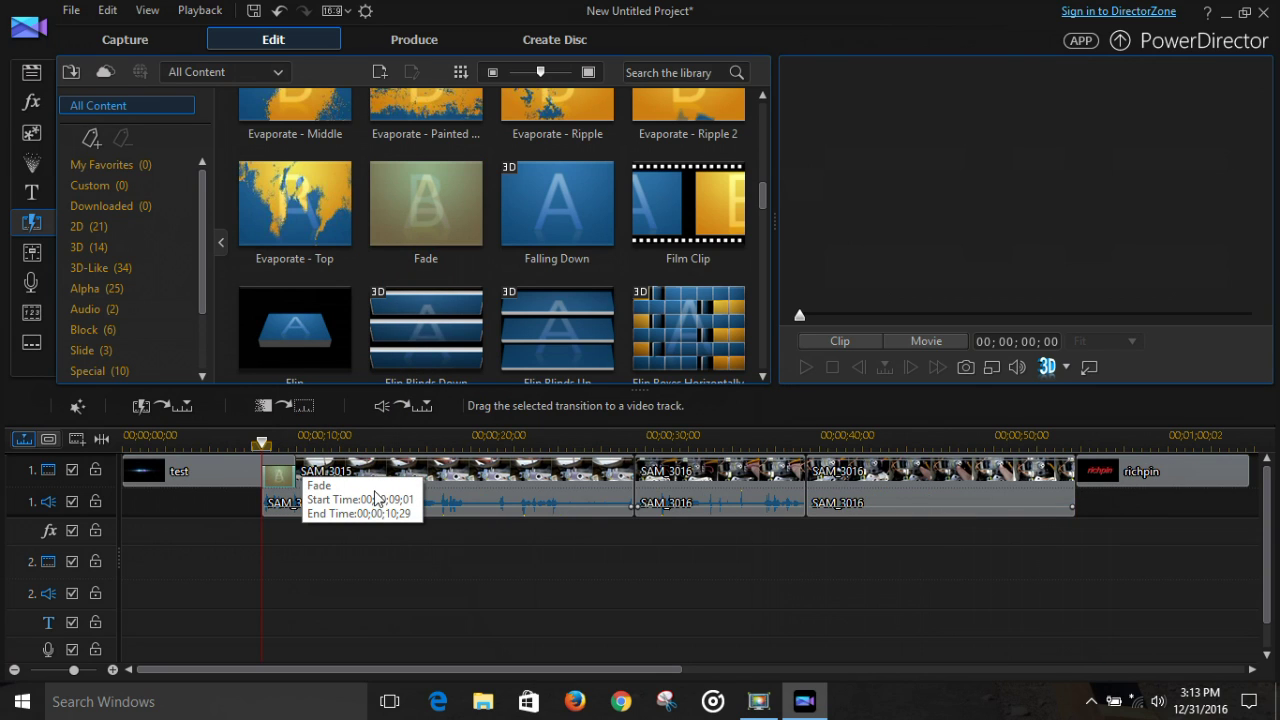
# Preview the new Fade, then add a second Fade between SAM_3015 and SAM_3016.
pyautogui.moveTo(262, 447); pyautogui.dragTo(247, 447)
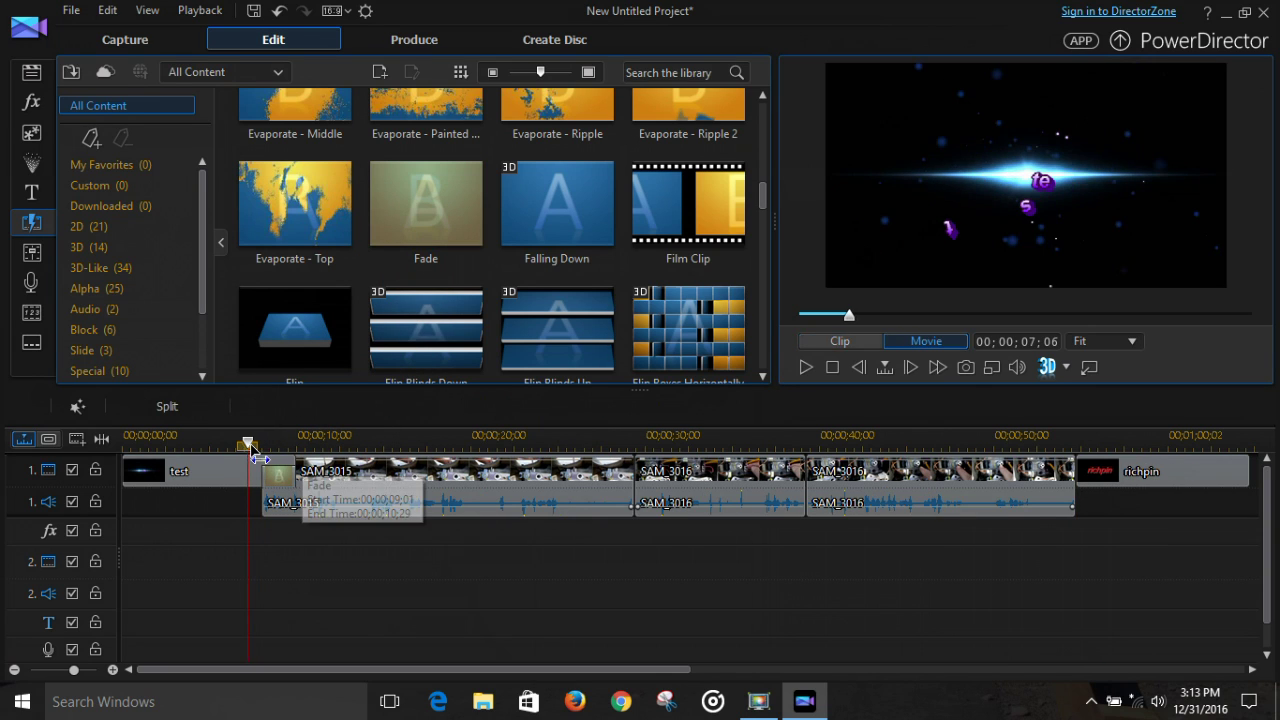
pyautogui.click(248, 470)
pyautogui.click(806, 367)
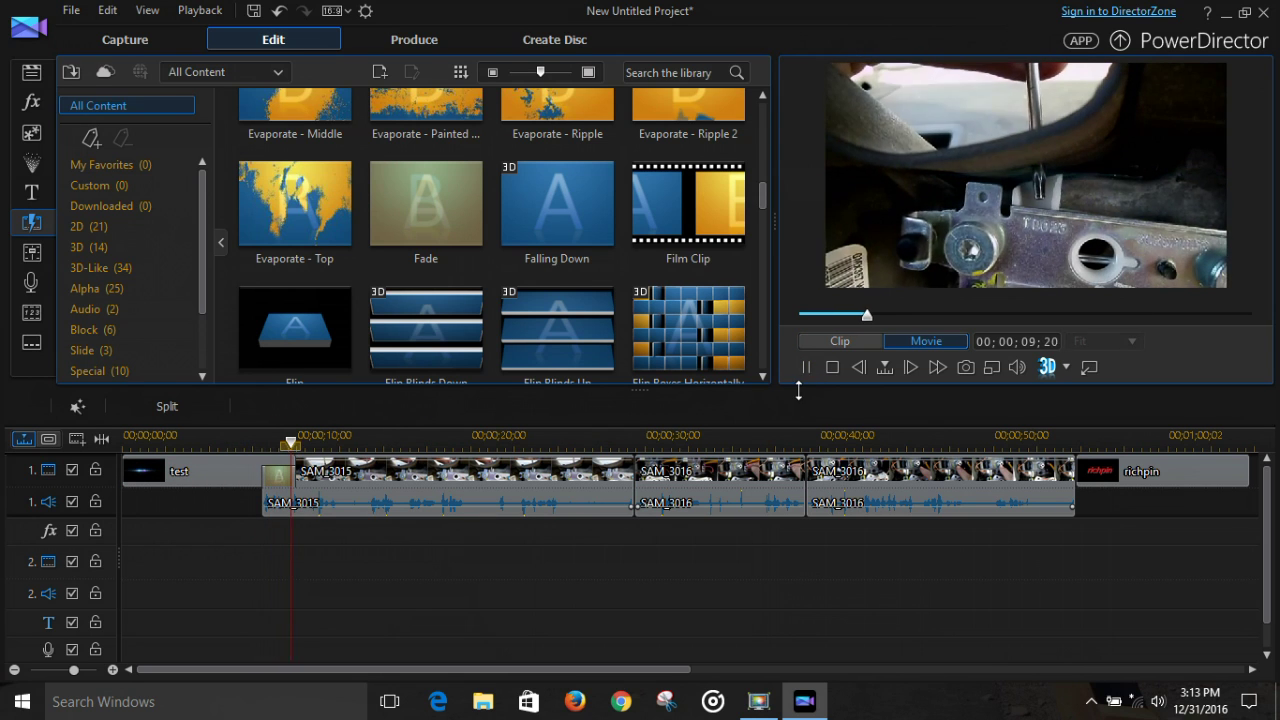
pyautogui.click(806, 367)
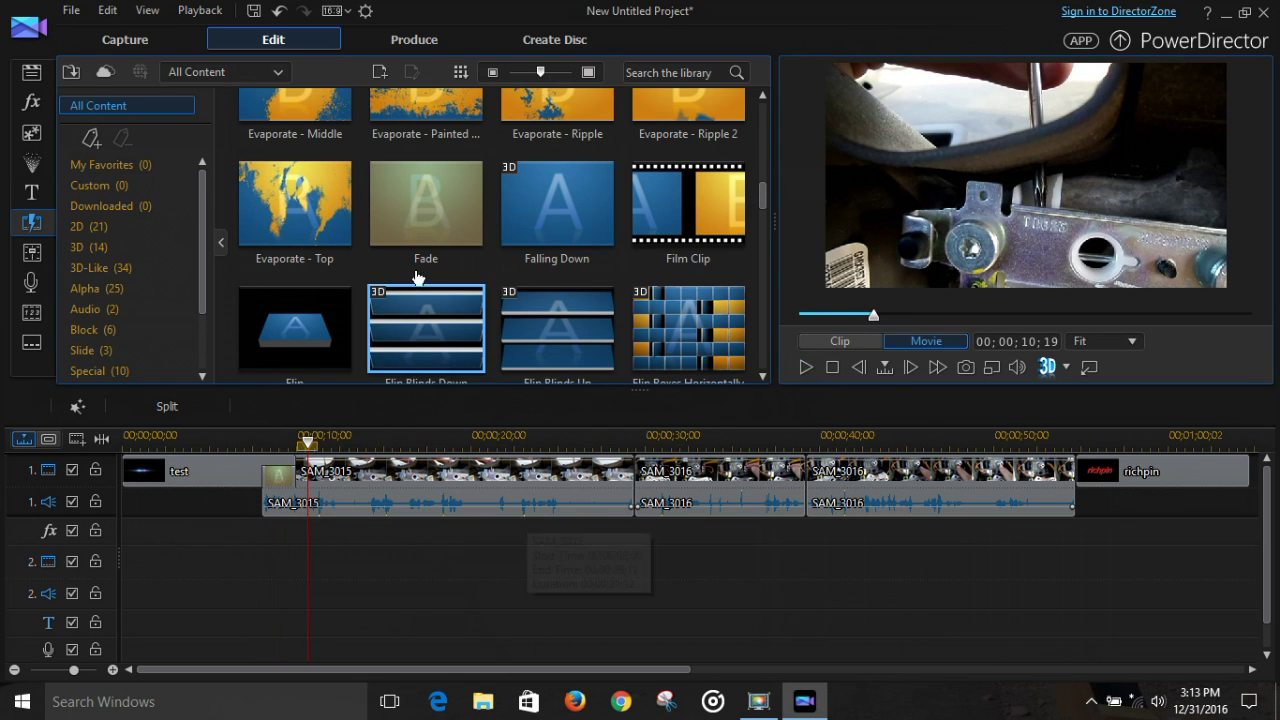
pyautogui.moveTo(428, 200); pyautogui.dragTo(632, 482)
# Add a Fade between the two SAM_3016 clips and a Wipe Center before the richpin title.
pyautogui.moveTo(582, 669); pyautogui.dragTo(678, 676)
pyautogui.moveTo(450, 200); pyautogui.dragTo(580, 474)
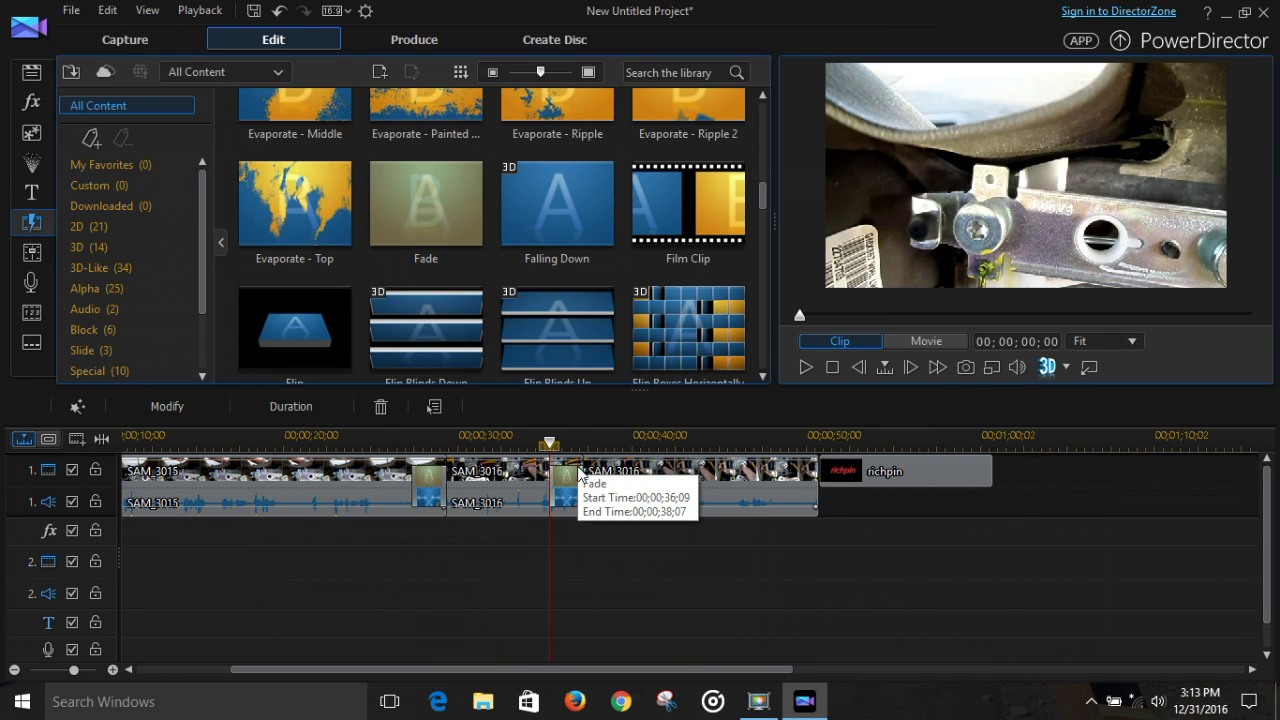
pyautogui.moveTo(763, 194); pyautogui.dragTo(760, 352)
pyautogui.click(700, 205)
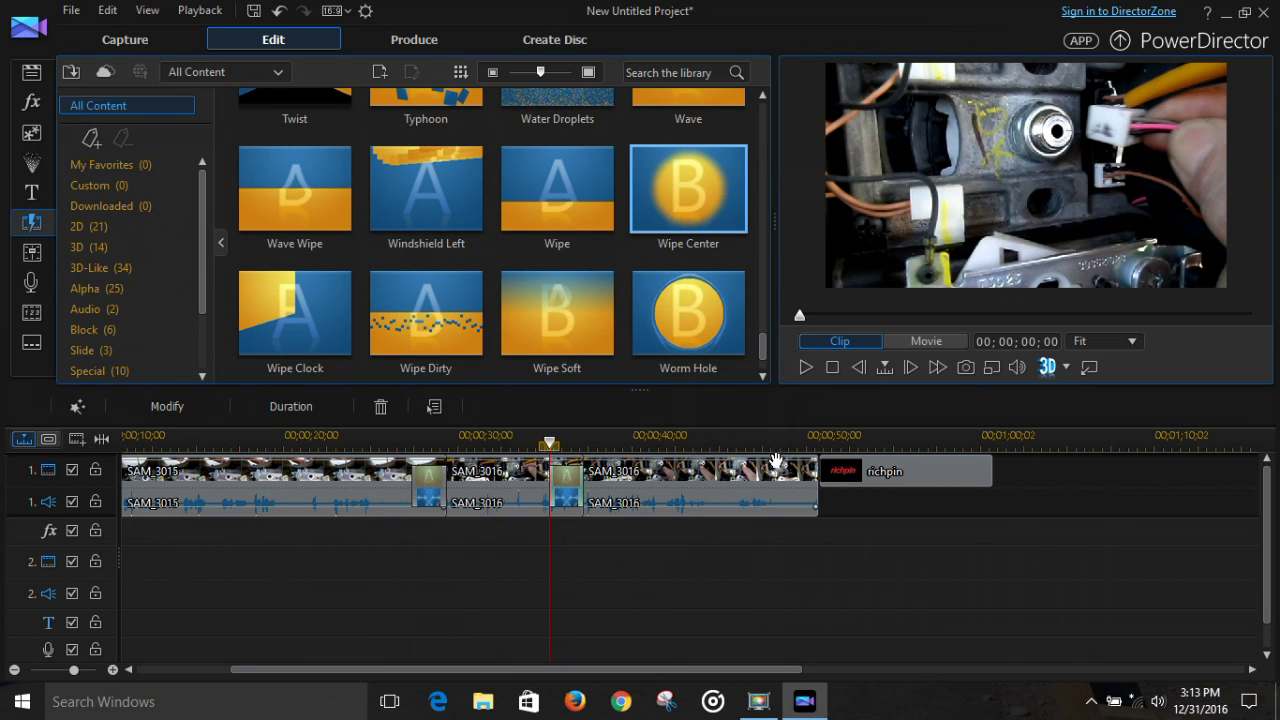
pyautogui.moveTo(815, 466); pyautogui.dragTo(818, 482)
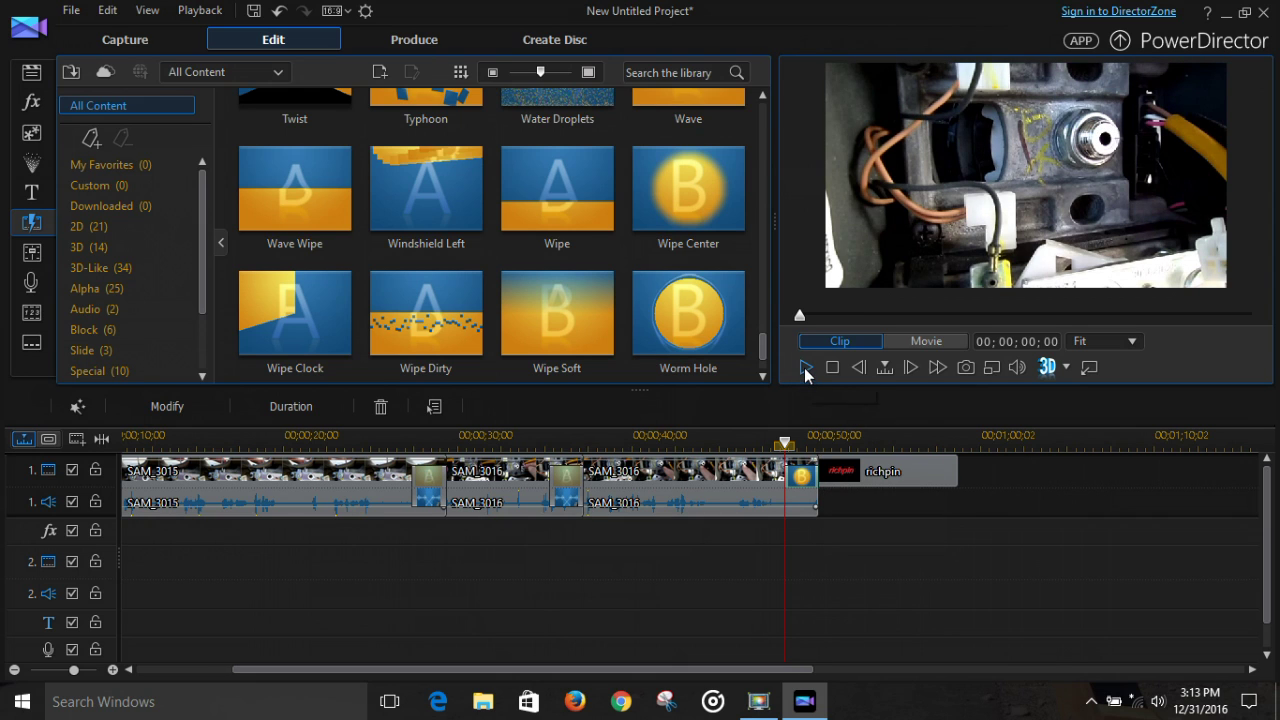
# Preview the Wipe Center ending, then switch to the Produce page.
pyautogui.click(805, 367)
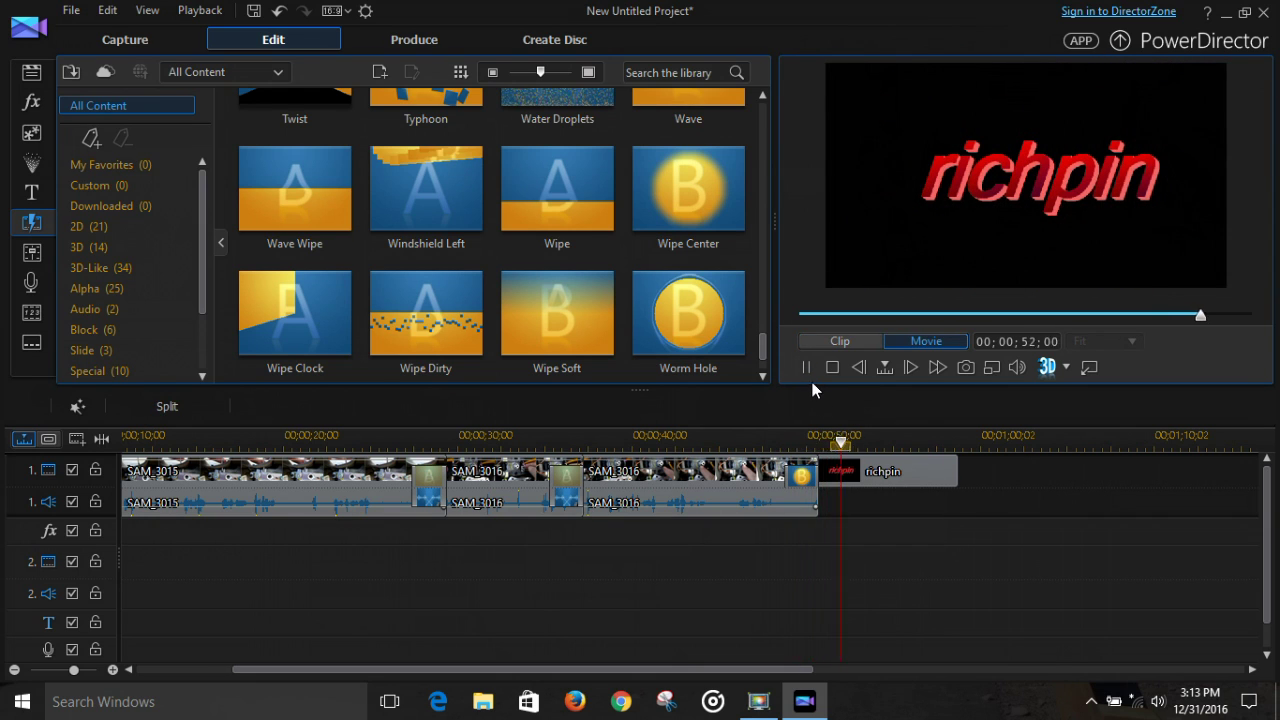
pyautogui.click(806, 368)
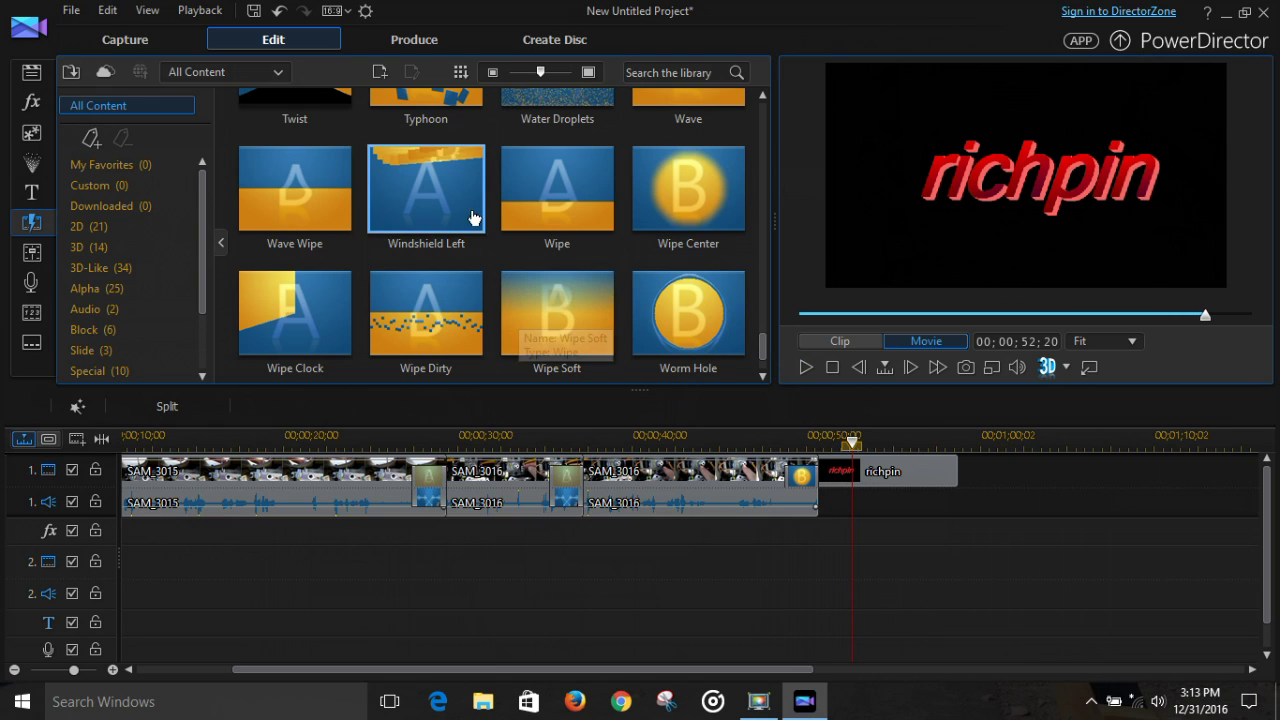
pyautogui.click(408, 31)
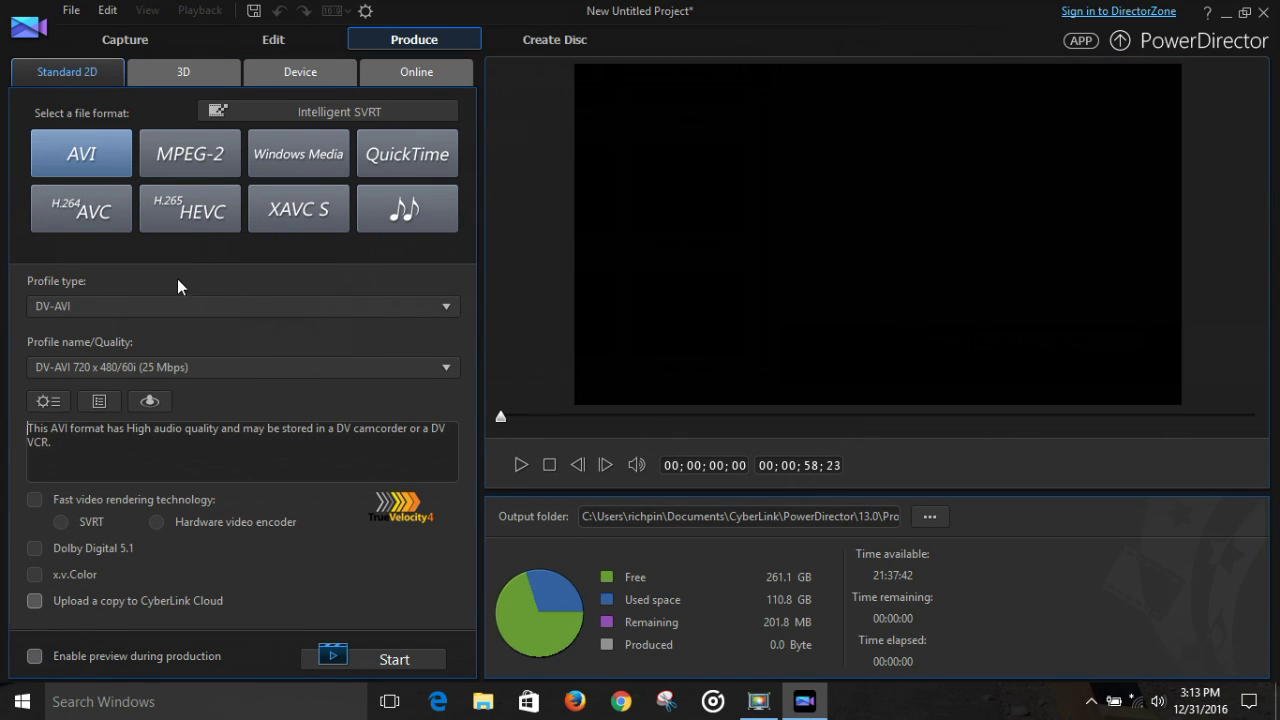
# Render the movie as H.264 AVC in an MP4 container at 1280 x 720/30p (16 Mbps).
pyautogui.click(68, 207)
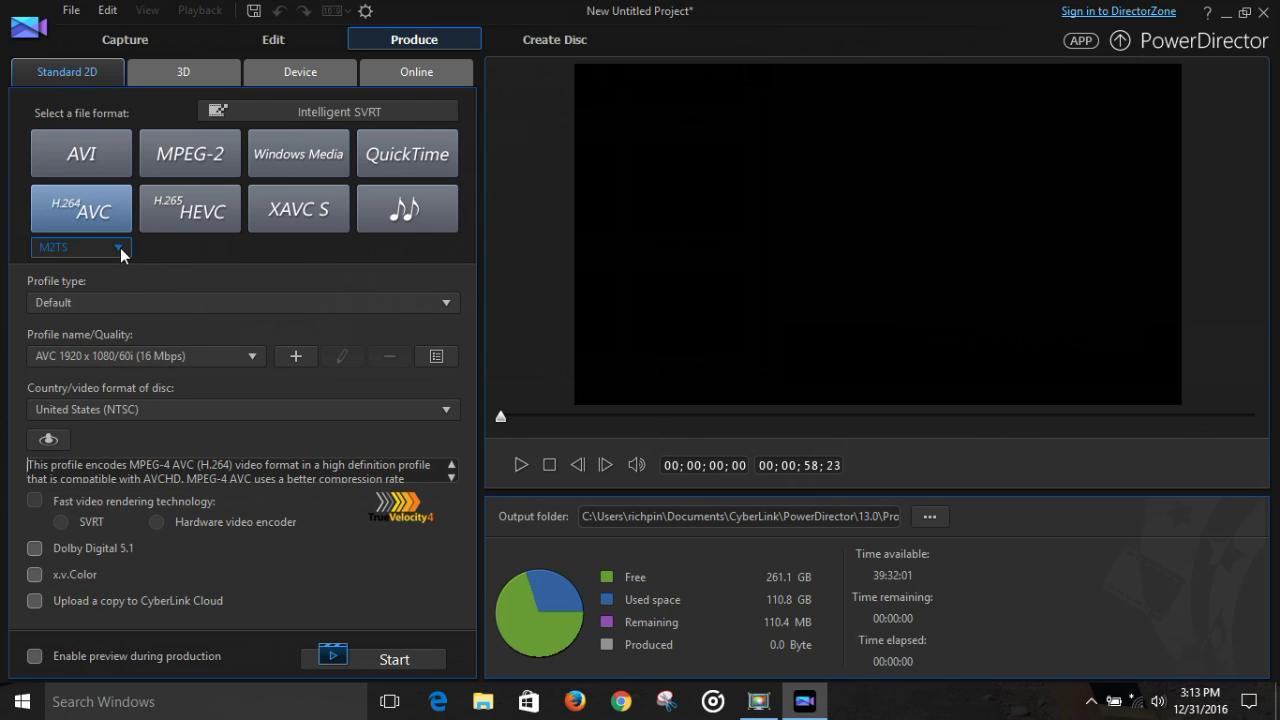
pyautogui.click(118, 248)
pyautogui.click(89, 288)
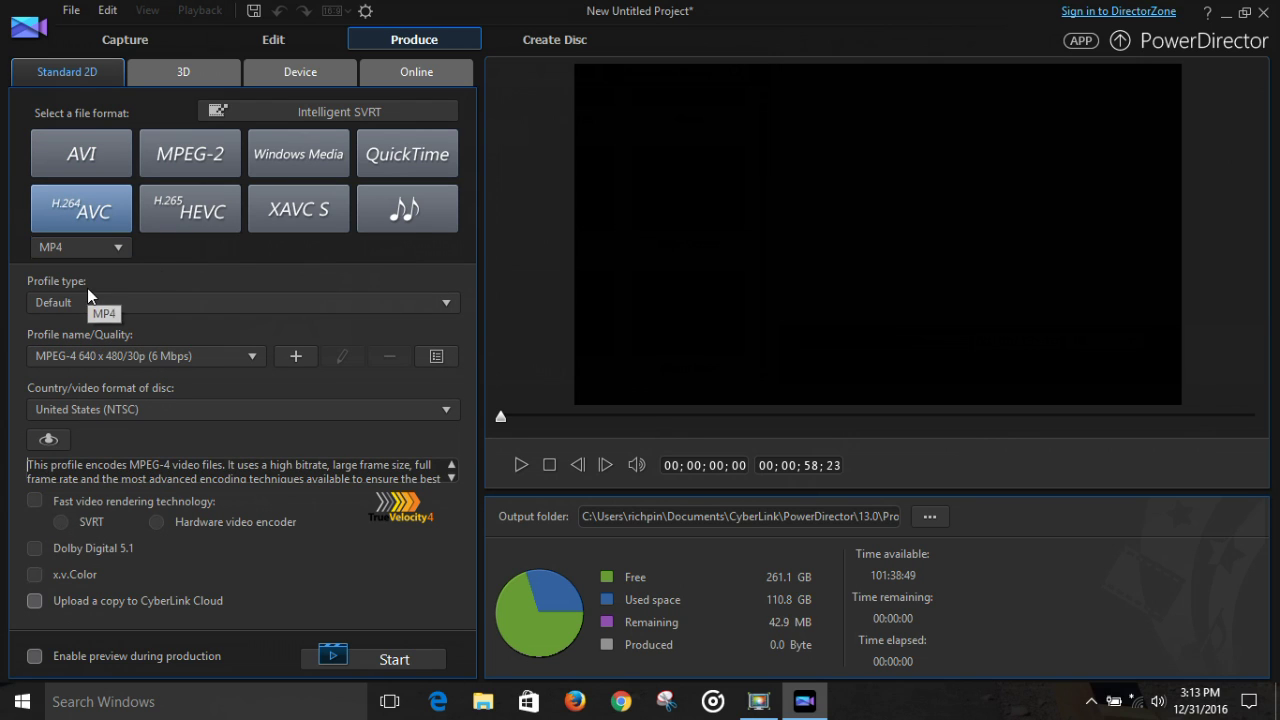
pyautogui.click(254, 360)
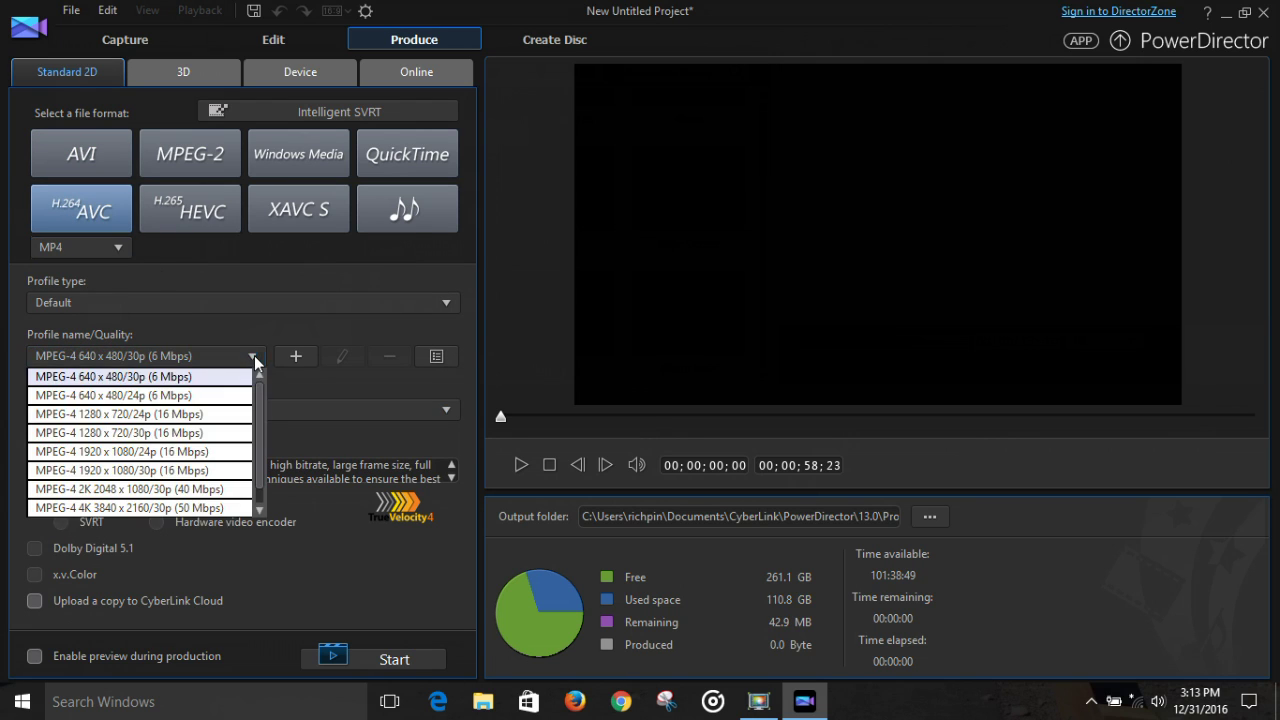
pyautogui.click(135, 439)
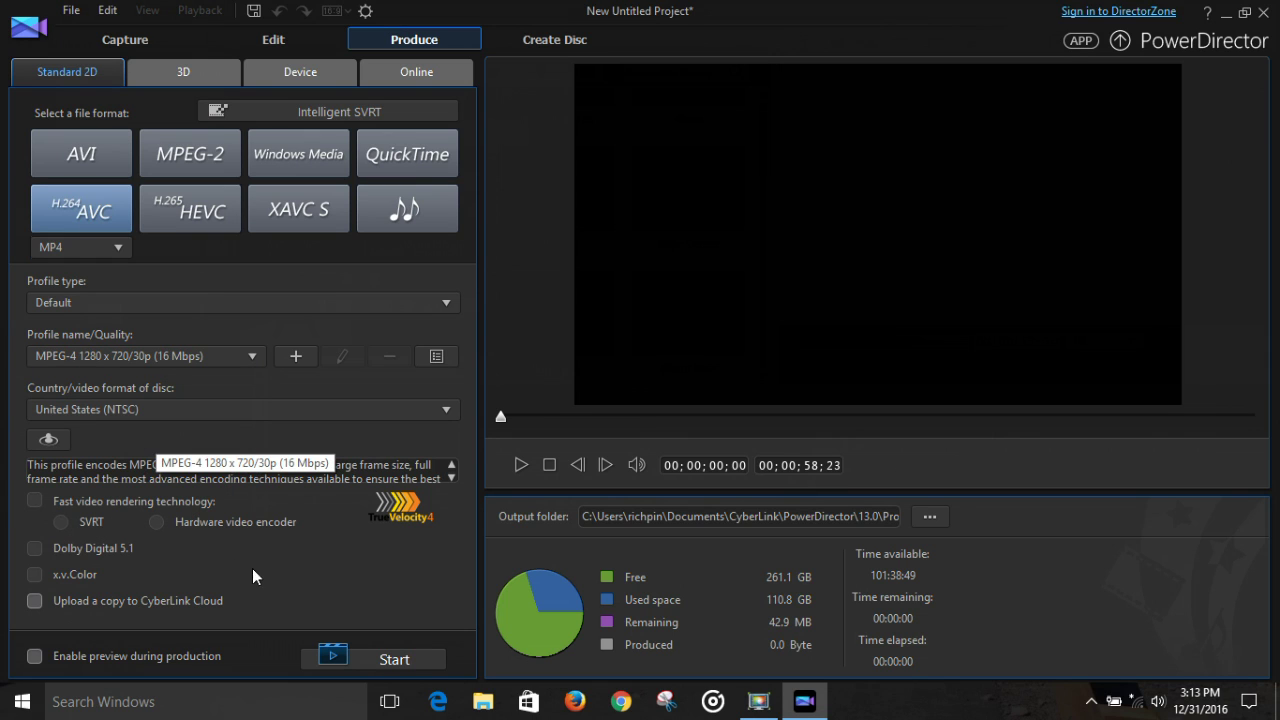
pyautogui.click(395, 660)
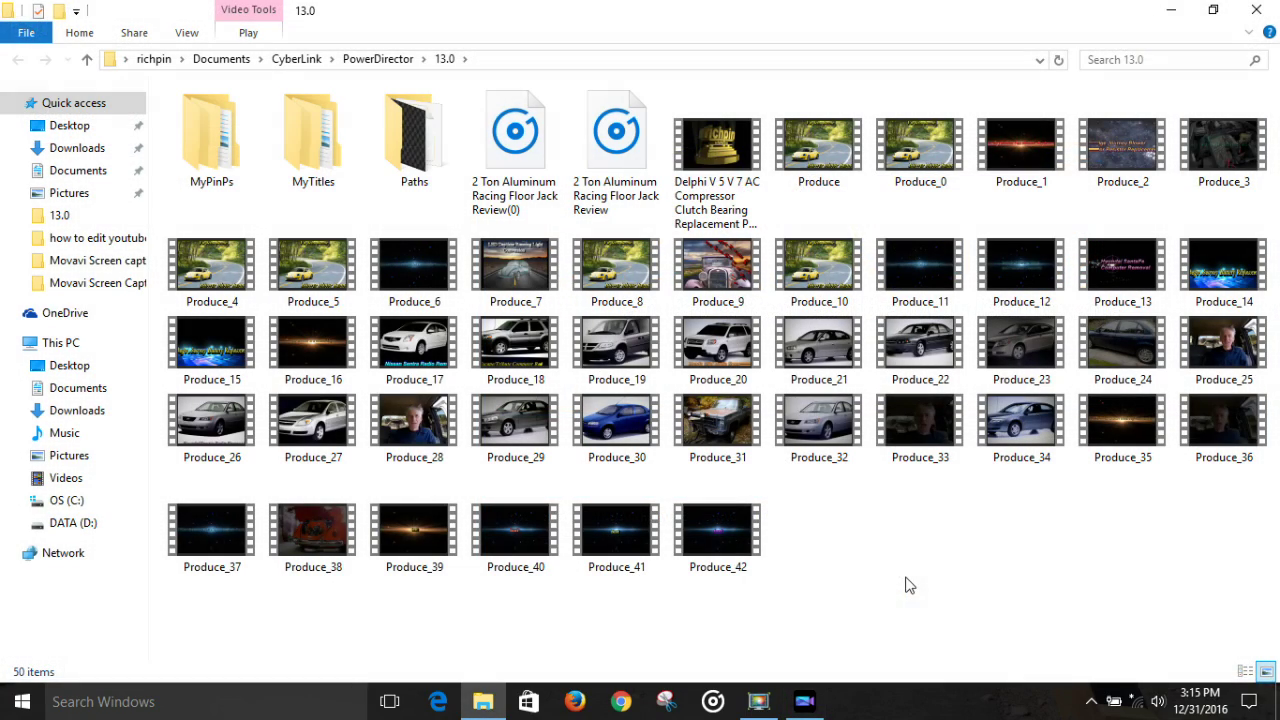
# Play Produce_42 from the PowerDirector 13.0 folder in Movies & TV.
pyautogui.doubleClick(722, 545)
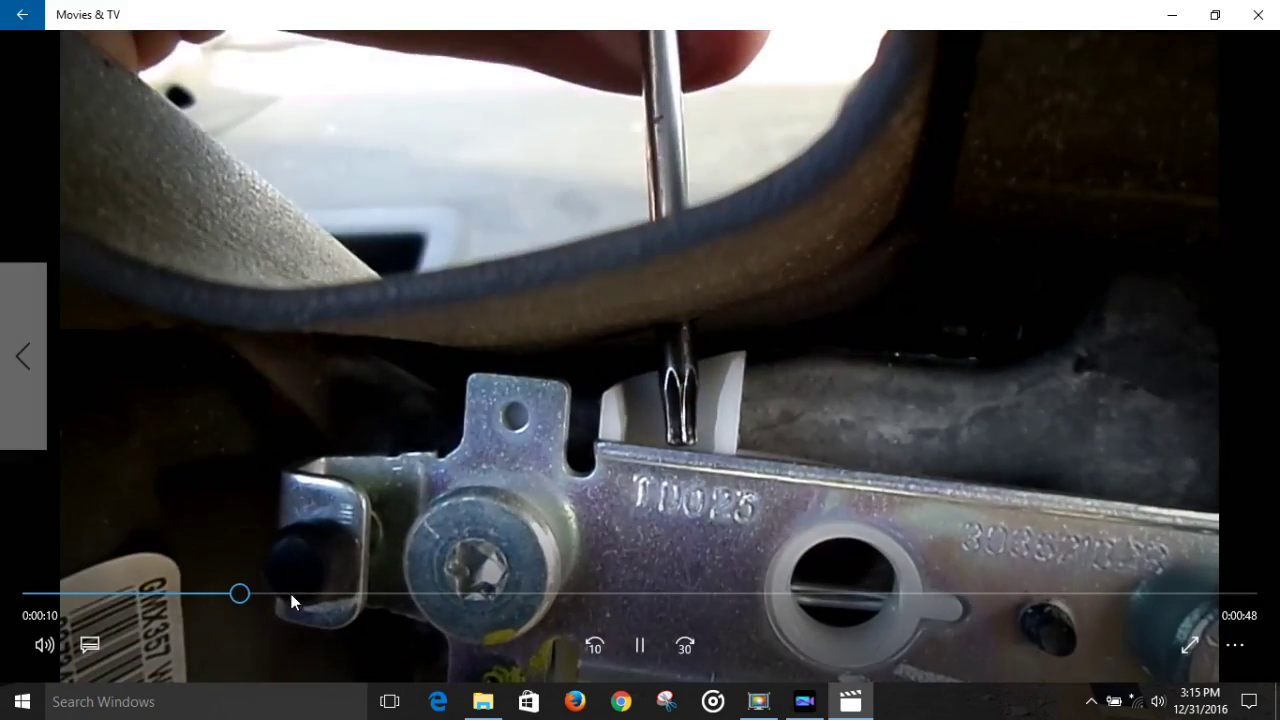
# Skip Produce_42 ahead to about 0:00:47, just before the red richpin title.
pyautogui.moveTo(234, 594); pyautogui.dragTo(1003, 615)
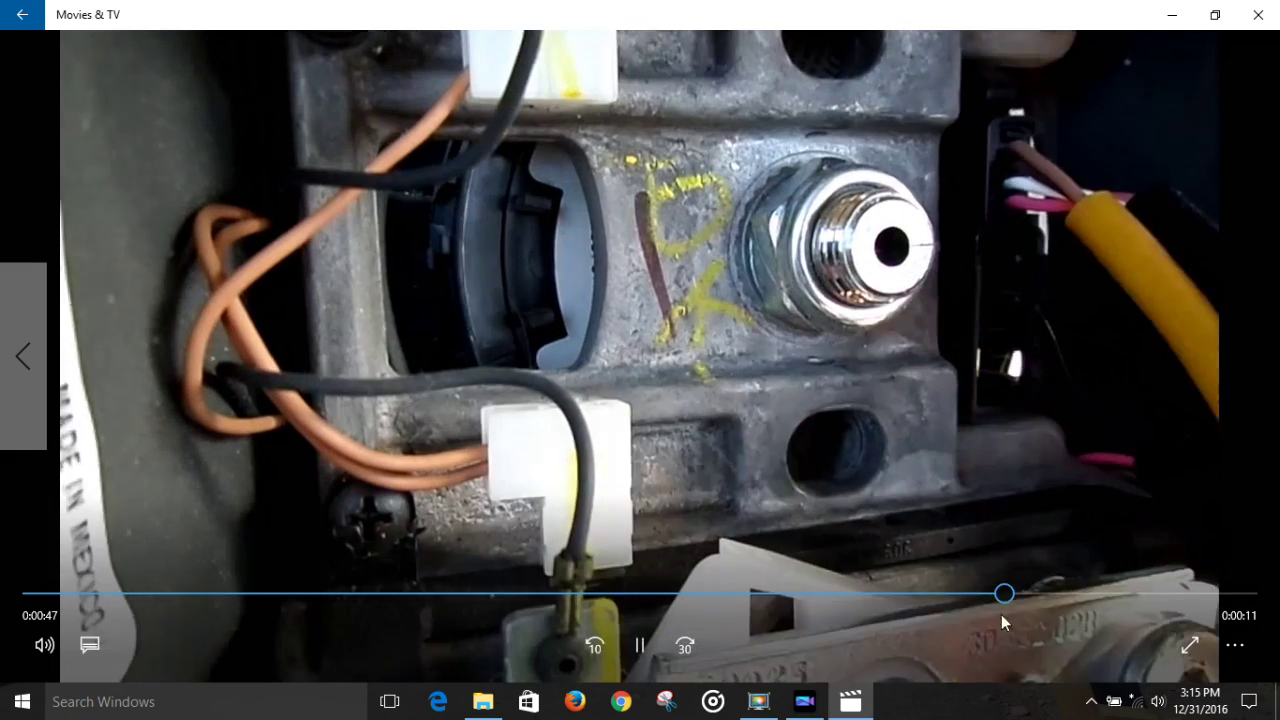